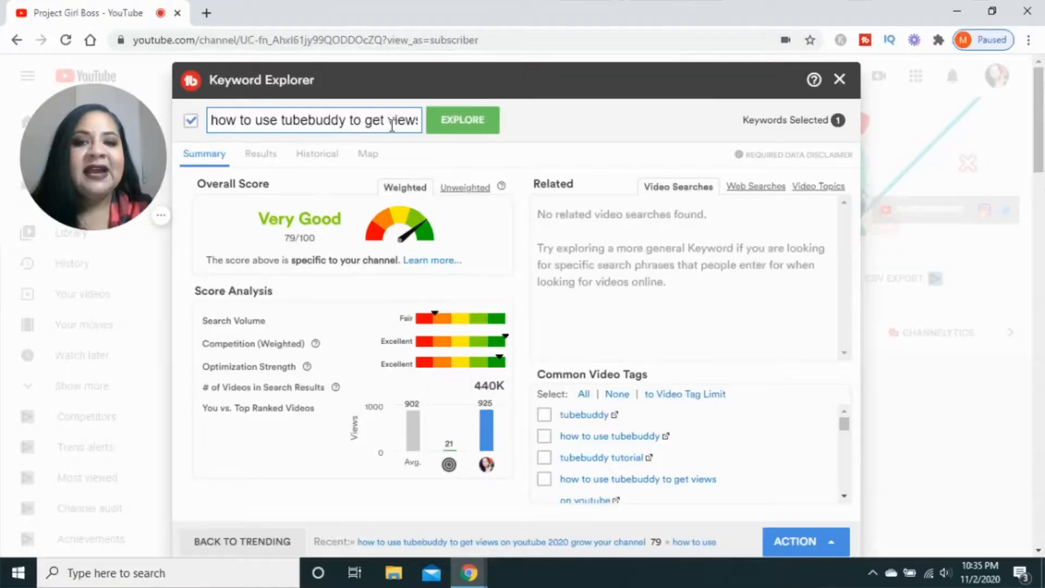
# - Explore the keyword "how to use tubebuddy to get views on youtube 2020 grow fast on youtube" in Keyword Explorer
pyautogui.click(392, 124)
pyautogui.write('on youtube ')
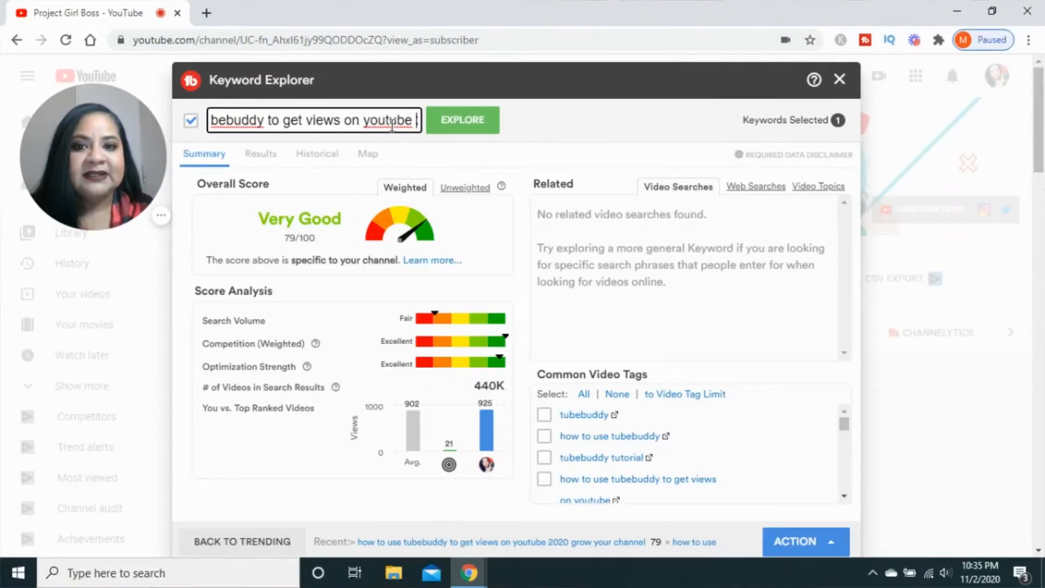
pyautogui.write('2020 grow your channel')
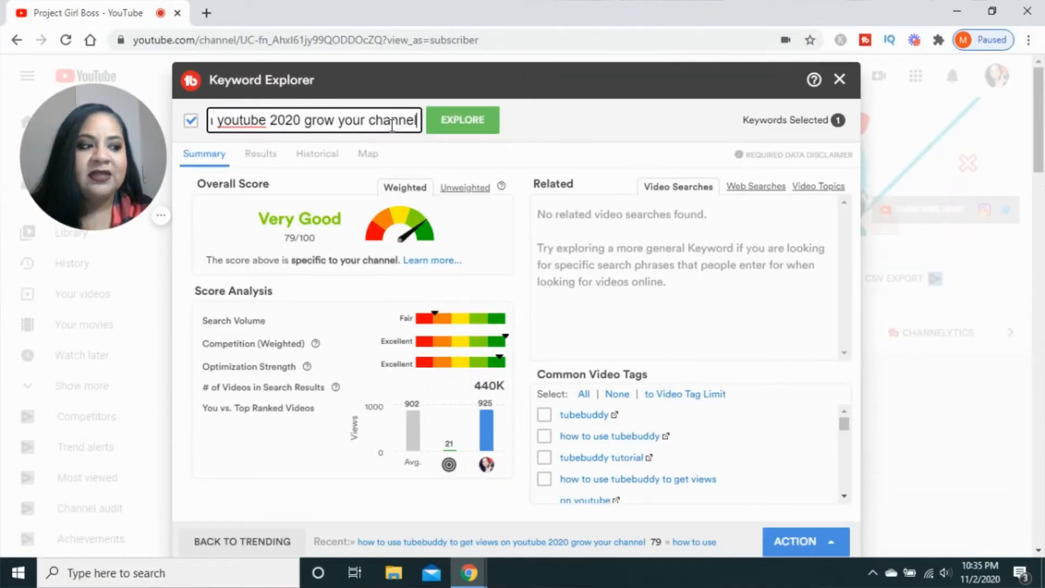
pyautogui.press('BackSpace')
pyautogui.press('BackSpace')
pyautogui.press('BackSpace')
pyautogui.press('BackSpace')
pyautogui.press('BackSpace')
pyautogui.press('BackSpace')
pyautogui.press('BackSpace')
pyautogui.press('BackSpace')
pyautogui.press('BackSpace')
pyautogui.press('BackSpace')
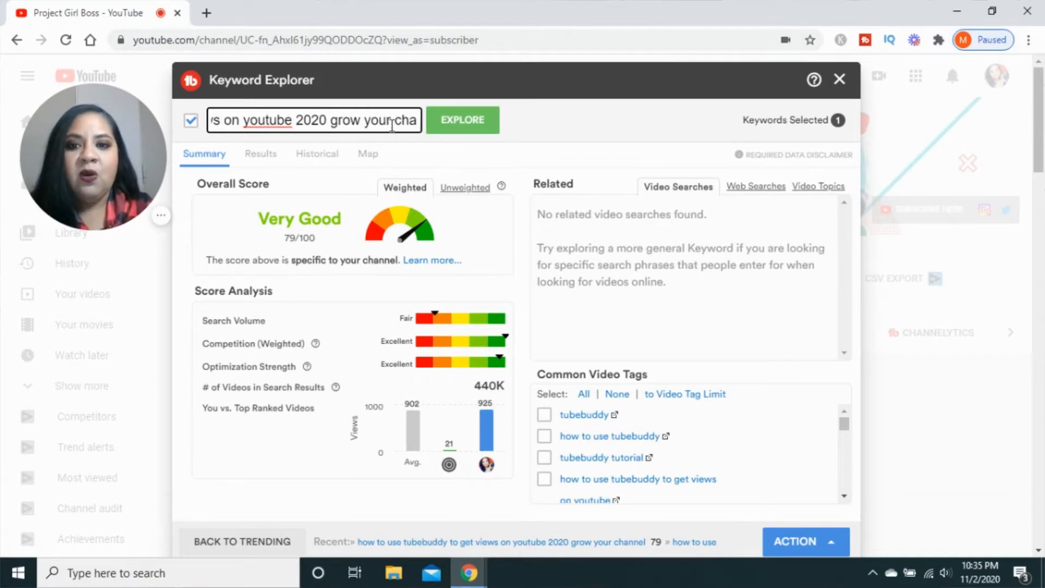
pyautogui.press('BackSpace')
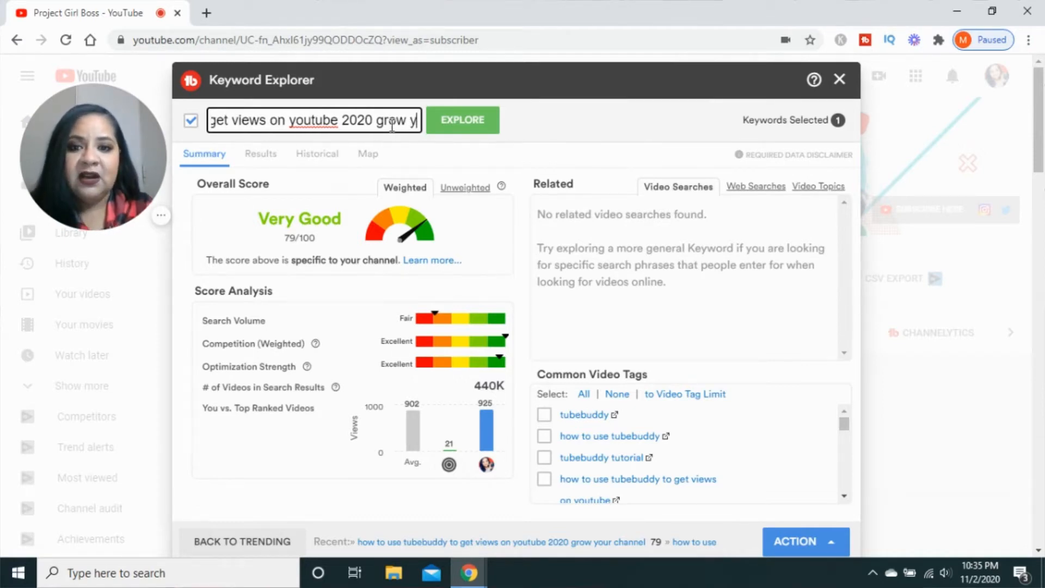
pyautogui.press('BackSpace')
pyautogui.write('fast on youtube')
pyautogui.click(474, 131)
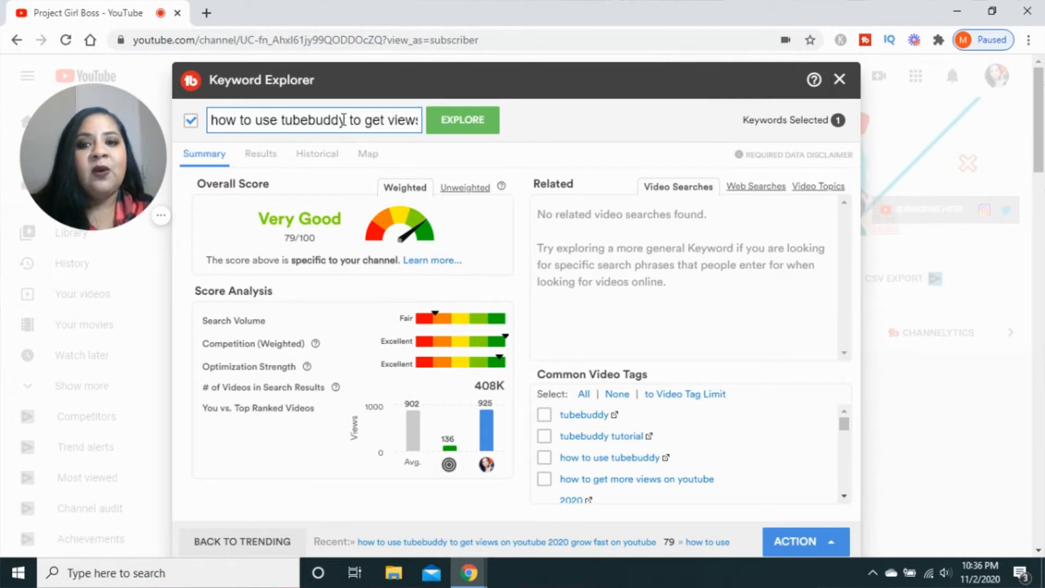
# - Select the explored keyword and write "how to use tubebuddy to get views on youtube" as the second line in Notepad
pyautogui.click(343, 120)
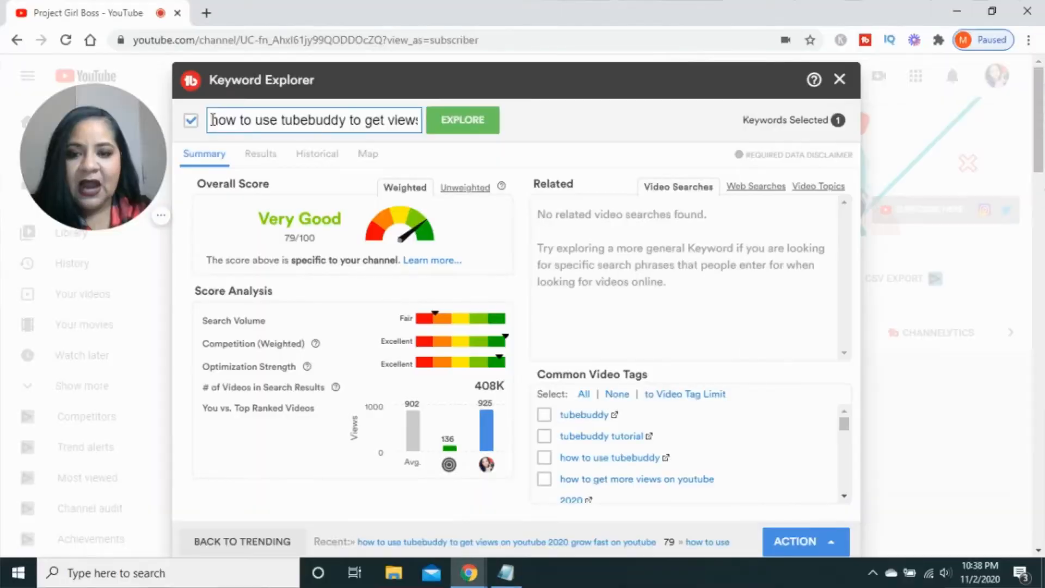
pyautogui.moveTo(213, 121); pyautogui.dragTo(342, 121)
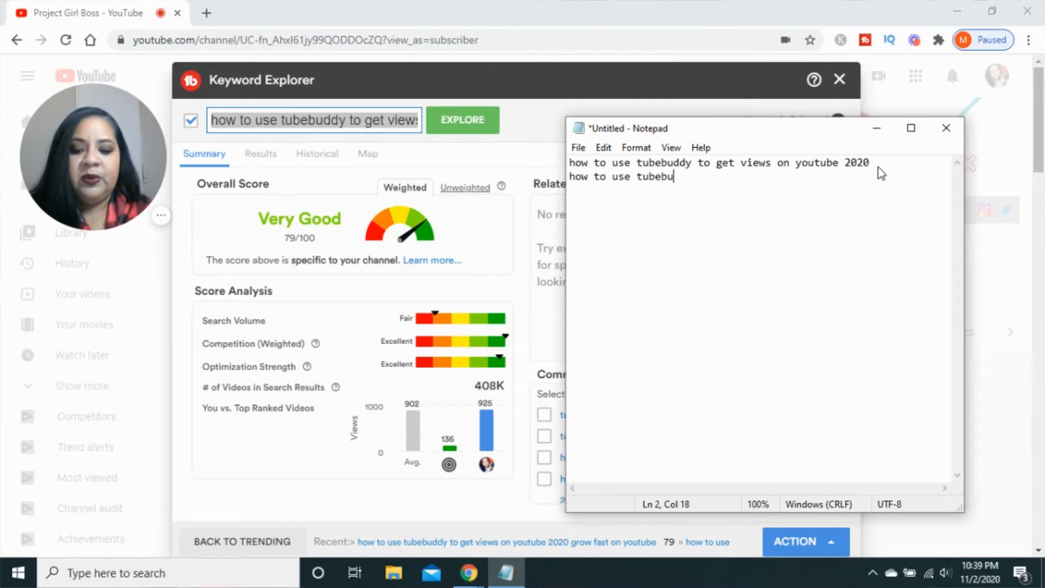
pyautogui.write('ddy to get ')
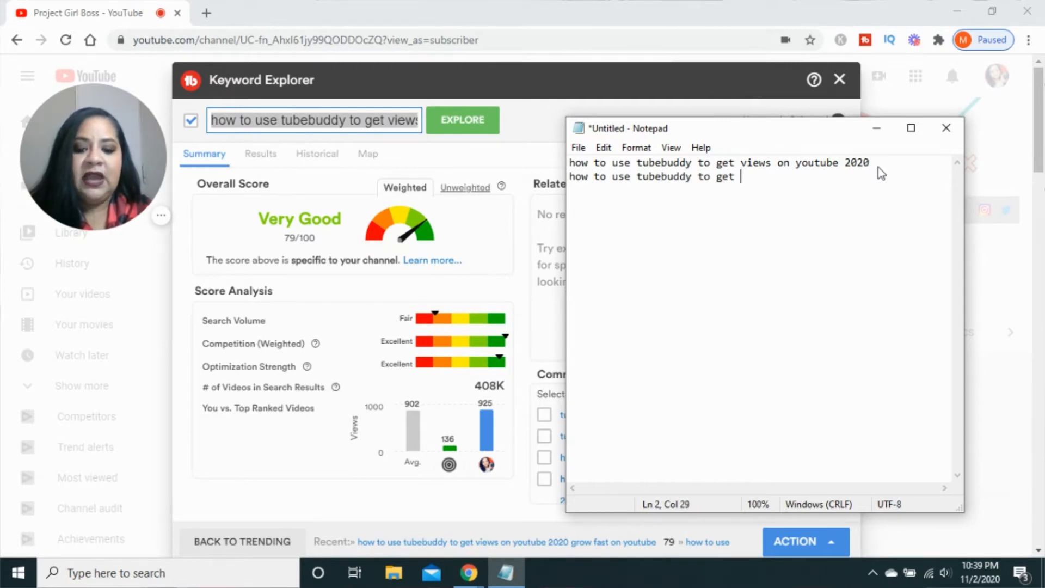
pyautogui.write('views on y')
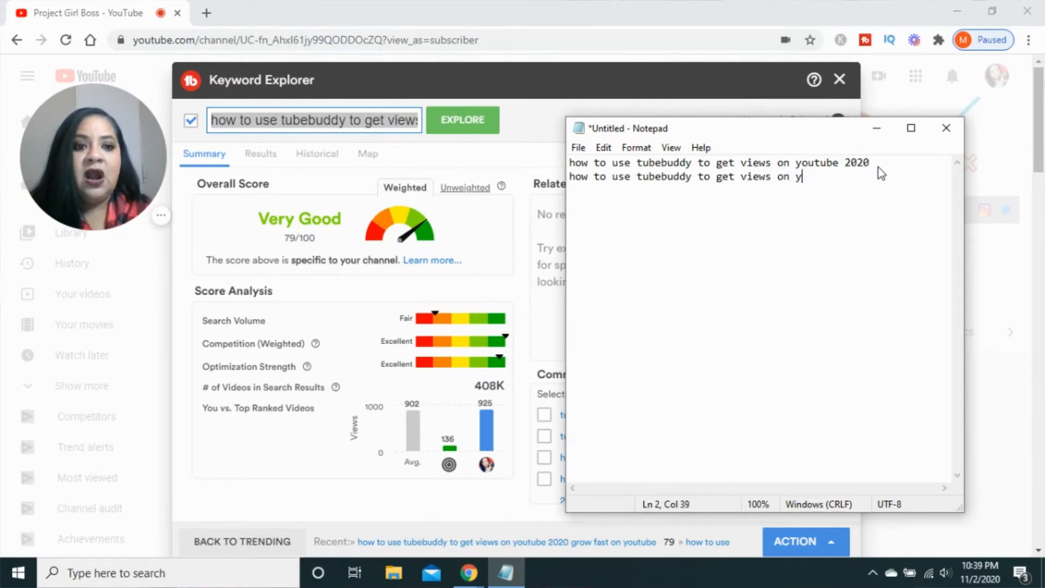
pyautogui.write('outube')
pyautogui.press('Return')
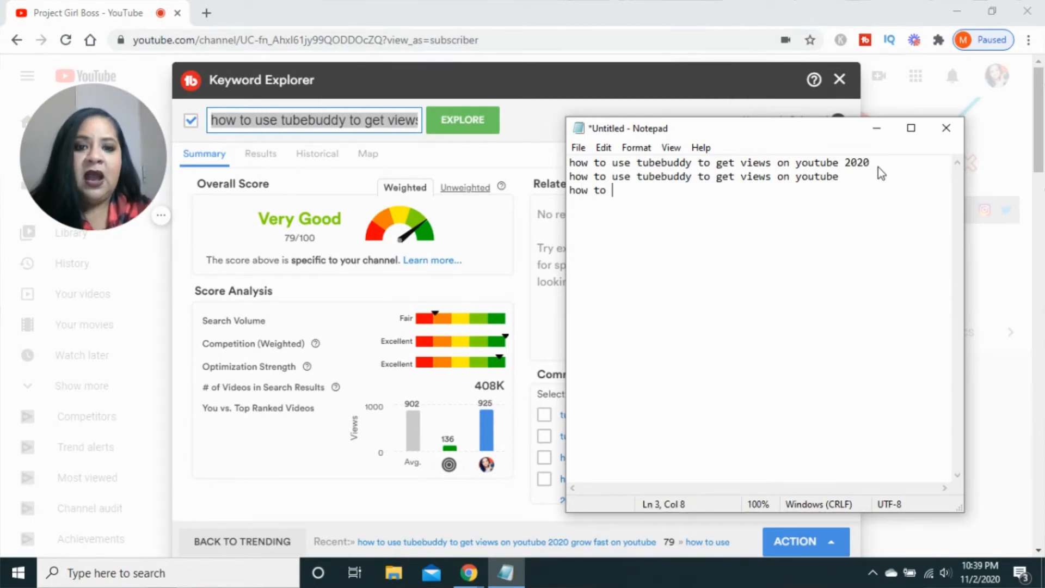
# - Add the lines "how to use tubebuddy to get views" and "how to use tubebuddy" to the Notepad keyword list
pyautogui.write('how to use tubebu')
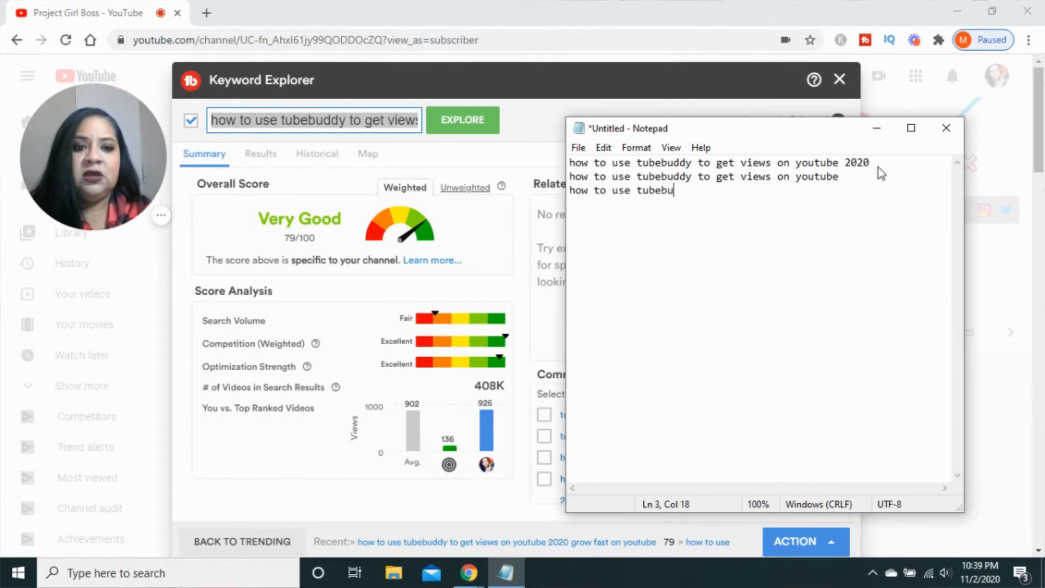
pyautogui.write('ddy to ge')
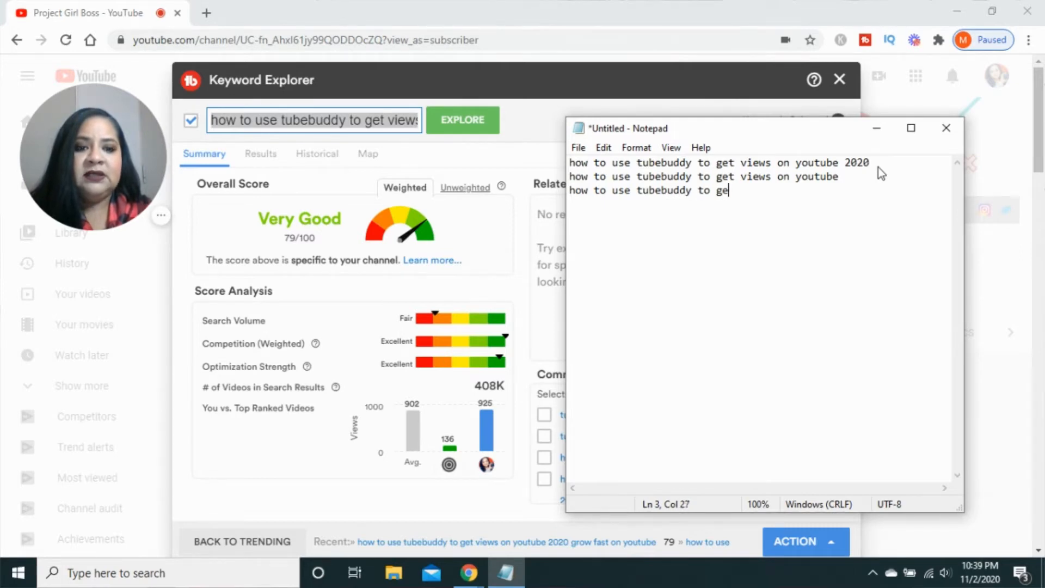
pyautogui.write('t views how ')
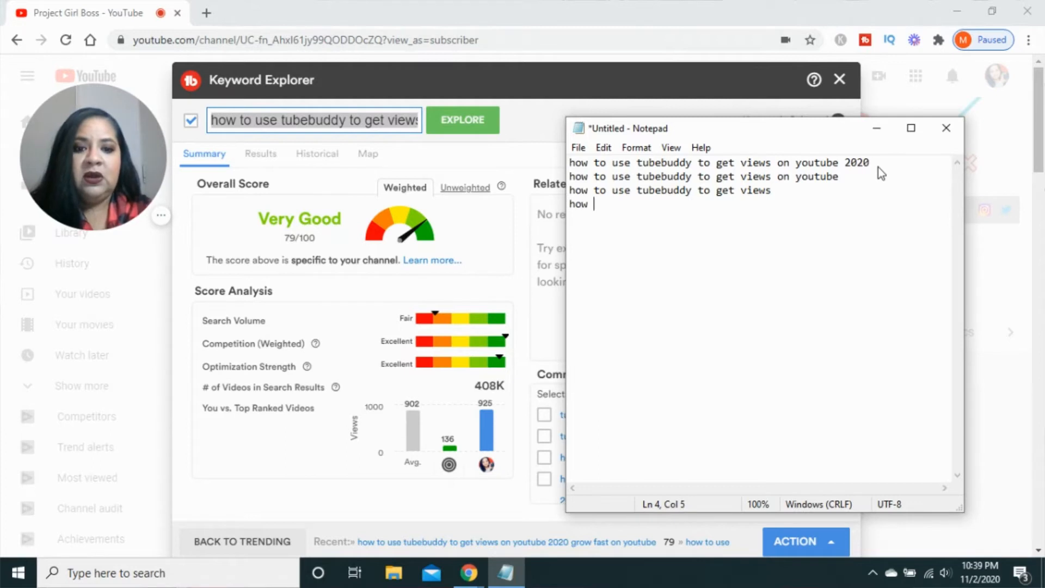
pyautogui.write('to use tubeby')
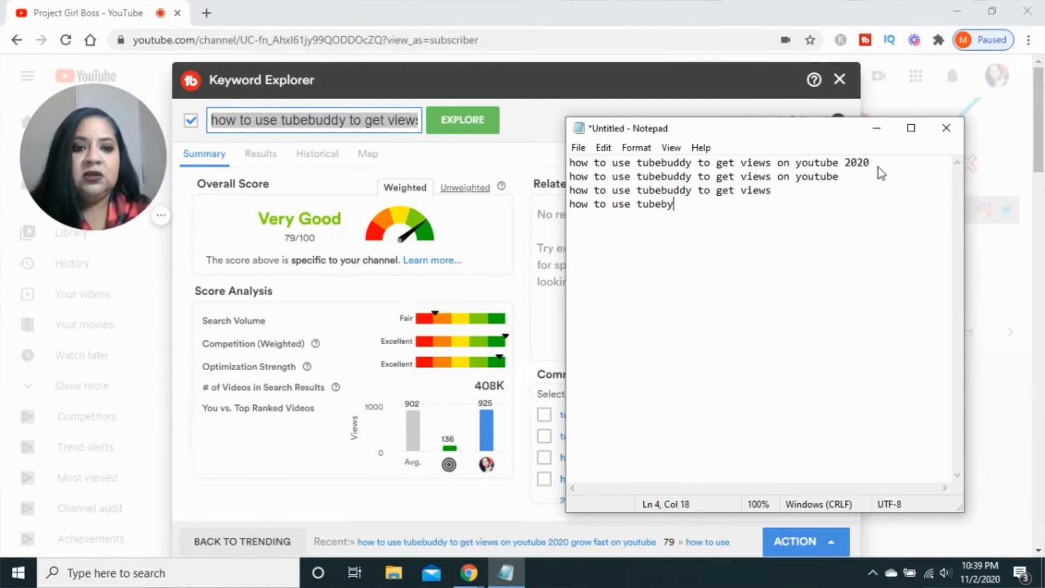
pyautogui.press('BackSpace')
pyautogui.write('uddy')
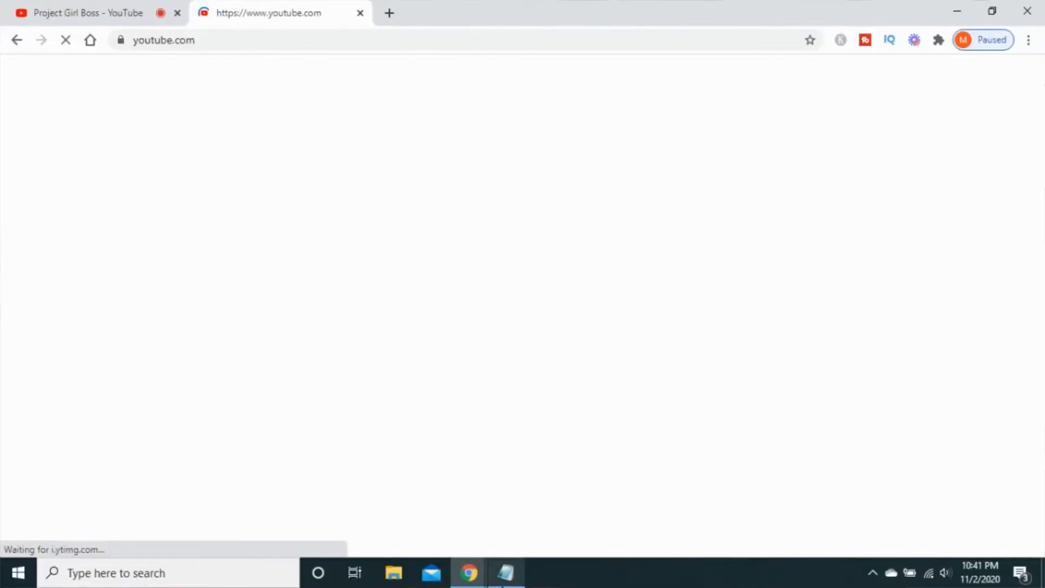
# - Bring up the Notepad keyword list and enter "how to use tubebuddy to get" in the YouTube search for suggestions
pyautogui.click(506, 573)
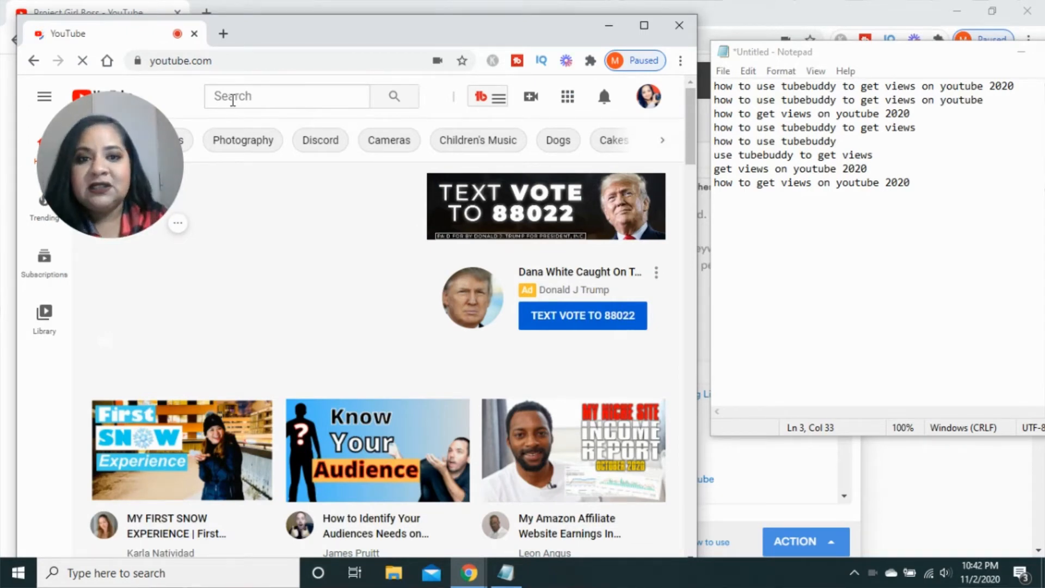
pyautogui.click(233, 100)
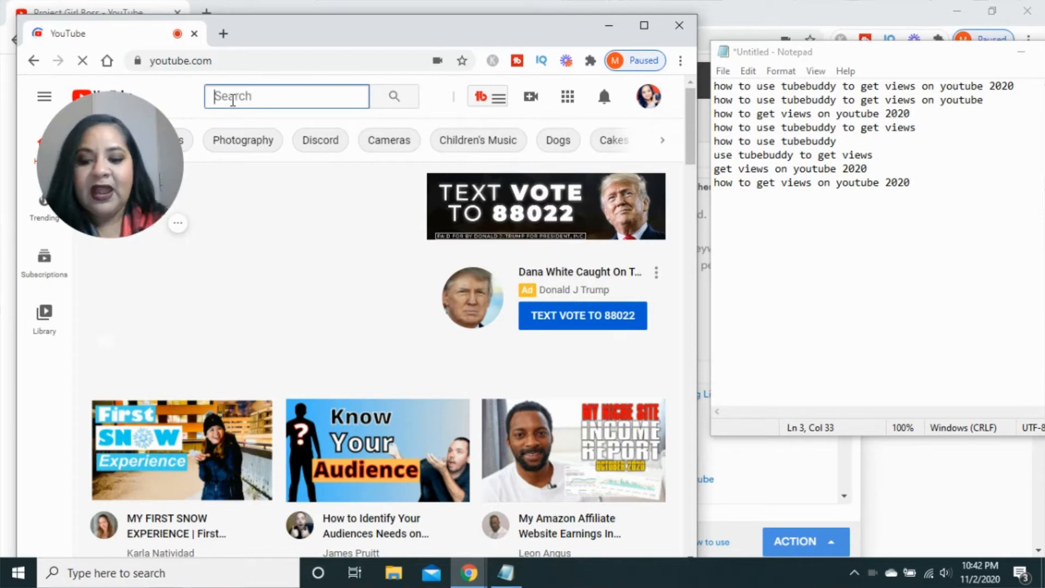
pyautogui.write('how to')
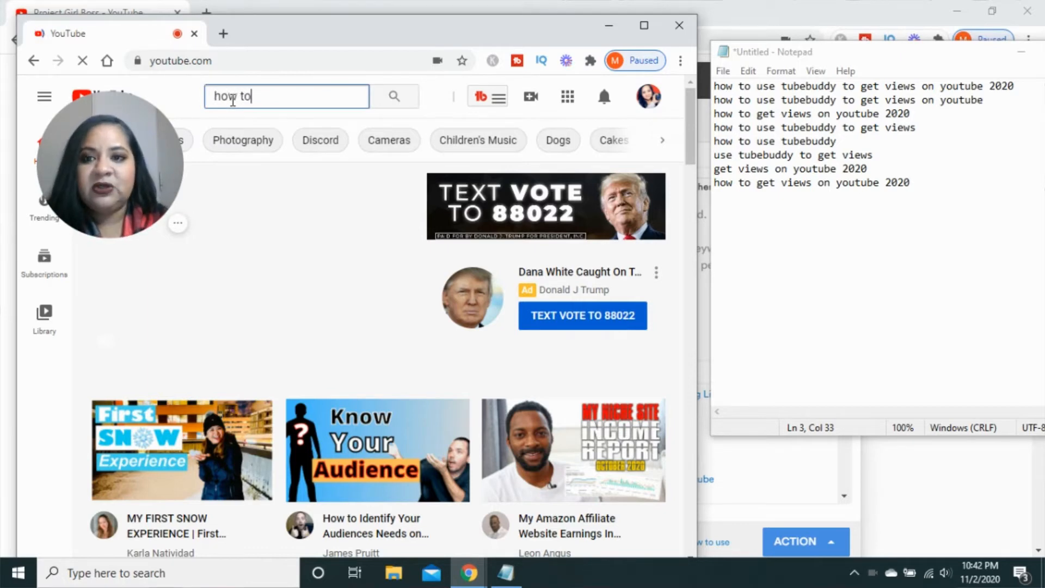
pyautogui.write('use tube')
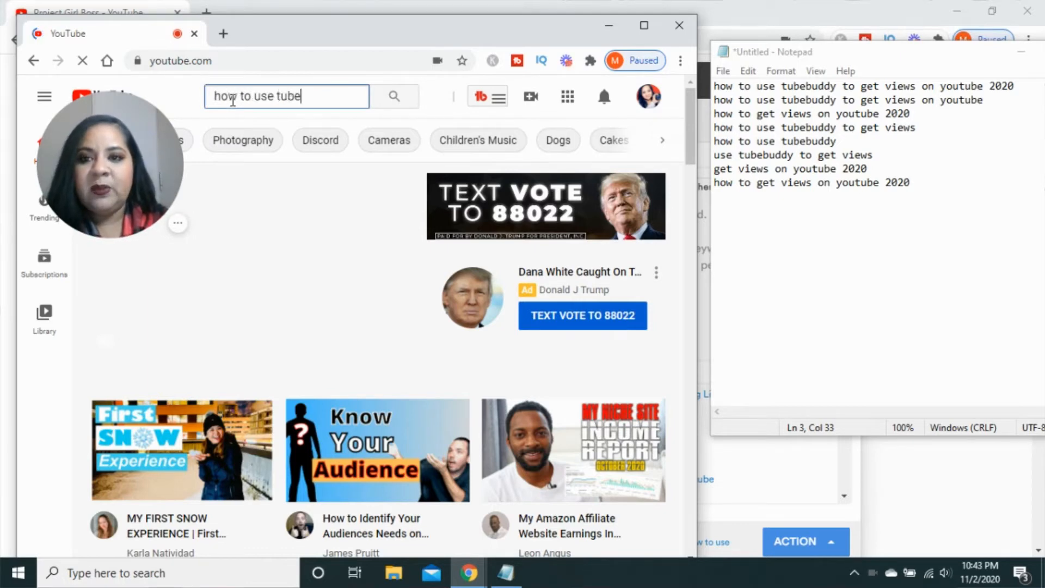
pyautogui.write('buddy to get')
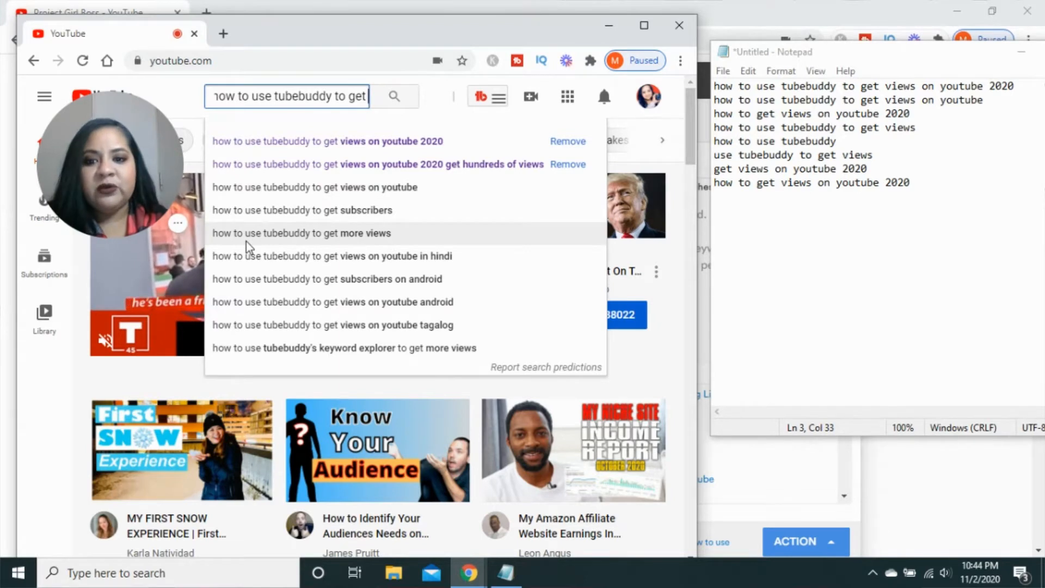
# - Mark the first two keywords in the Notepad list with a leading "x"
pyautogui.click(717, 87)
pyautogui.write('x')
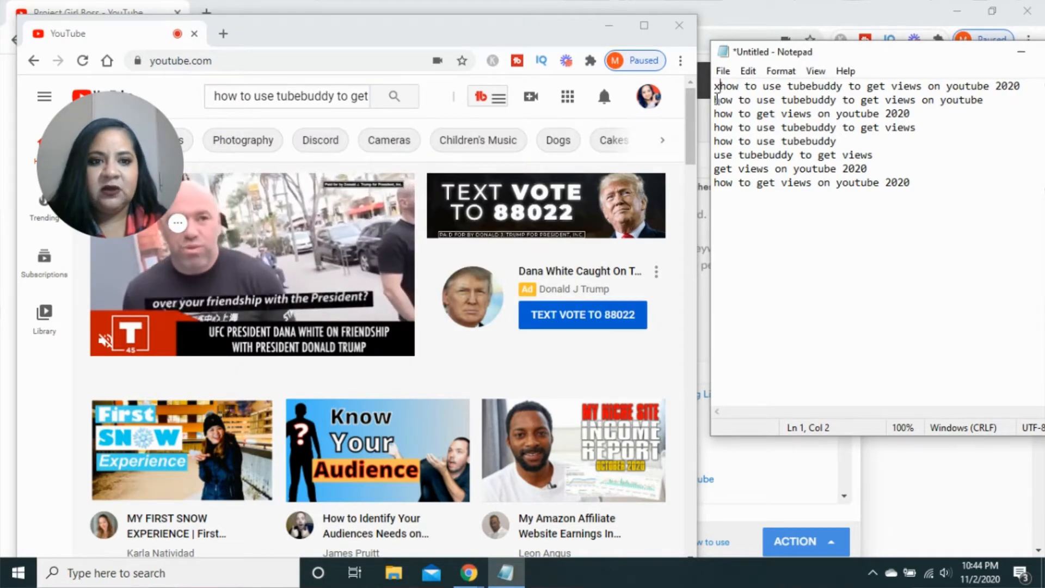
pyautogui.click(716, 103)
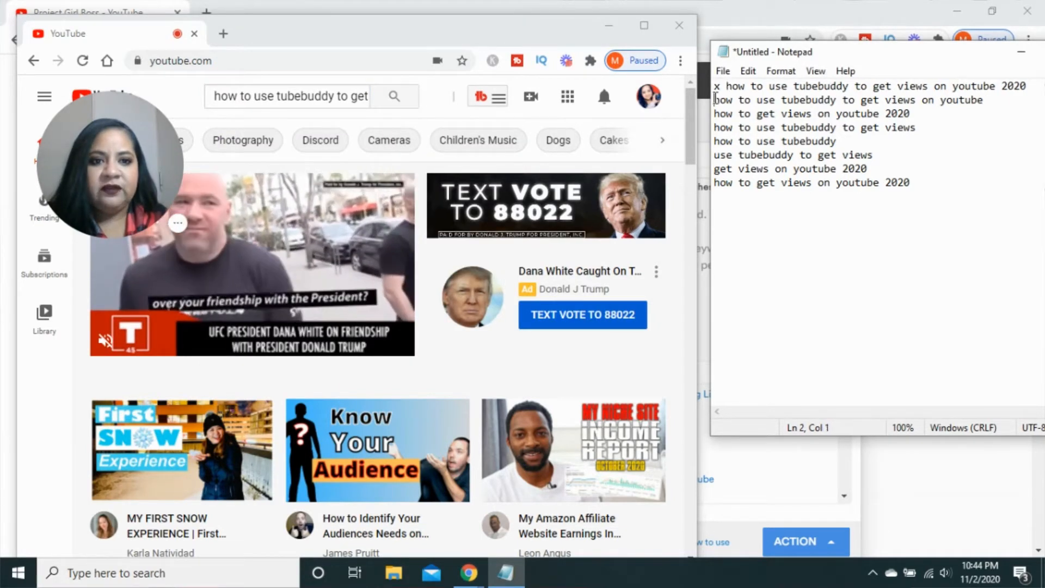
pyautogui.write('x')
# - Extend the YouTube search with "views" and change the fourth Notepad keyword to "how to use tubebuddy to get more views", marked with "x"
pyautogui.click(362, 95)
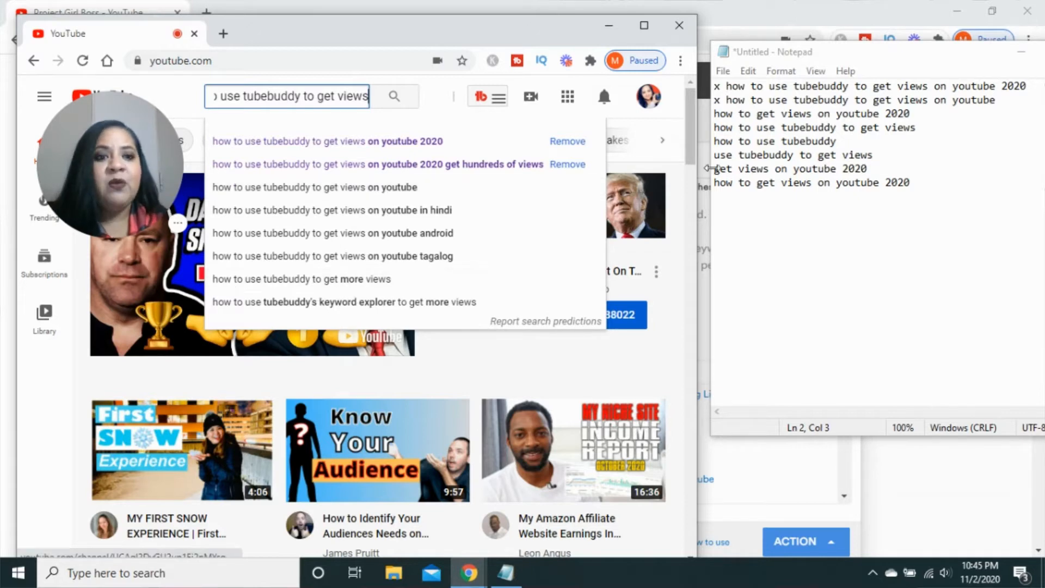
pyautogui.click(880, 126)
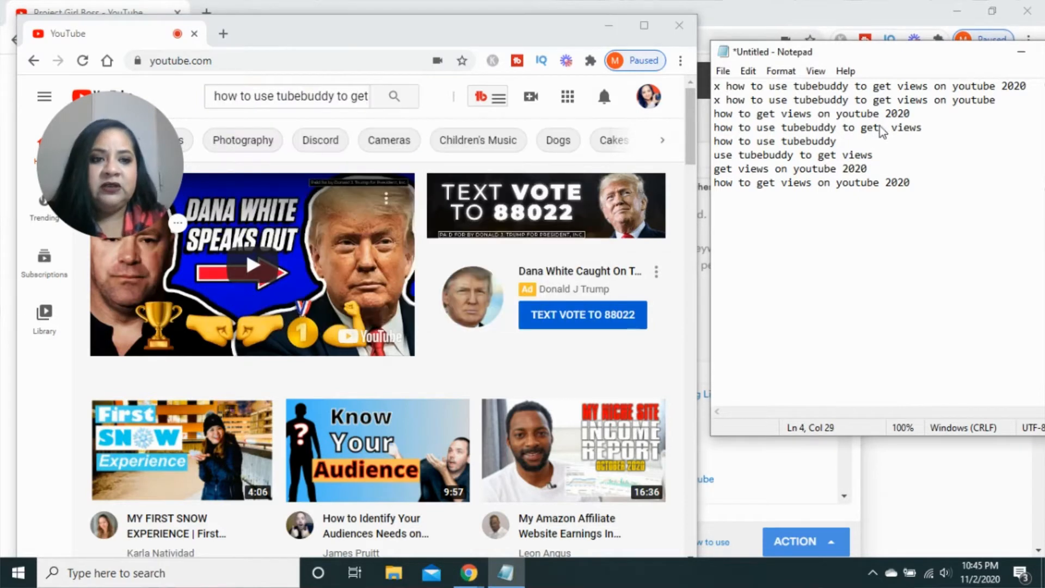
pyautogui.write('more')
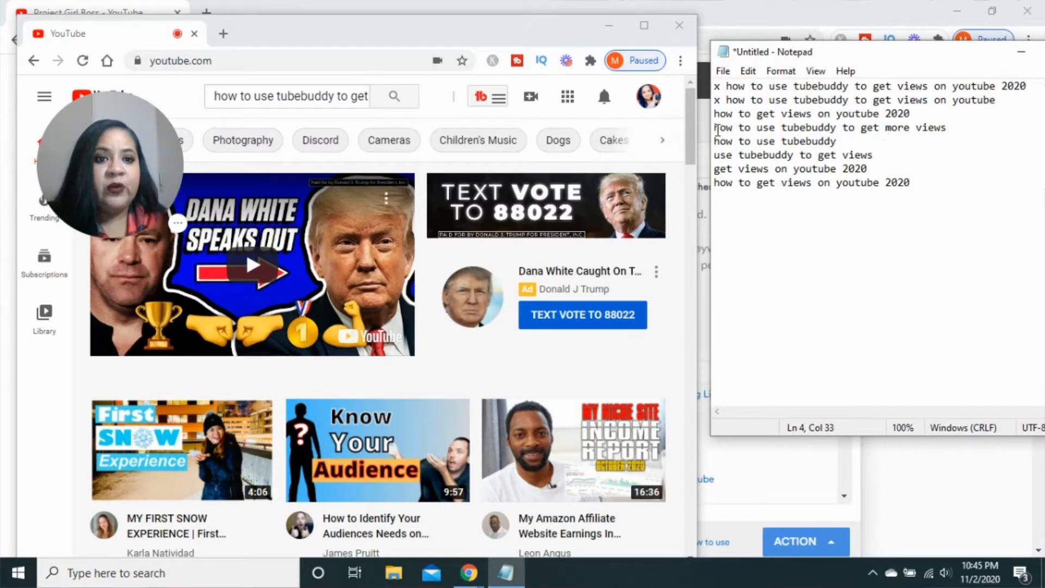
pyautogui.click(716, 128)
pyautogui.write('x')
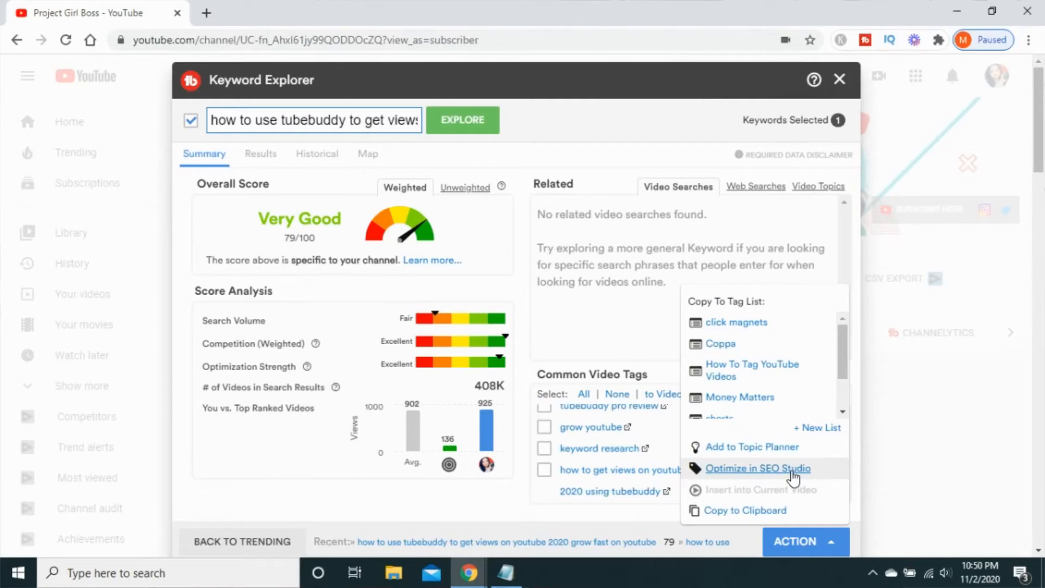
# - Send the explored keyword to SEO Studio for optimization, and discard that optimization to change its target keyword
pyautogui.click(791, 471)
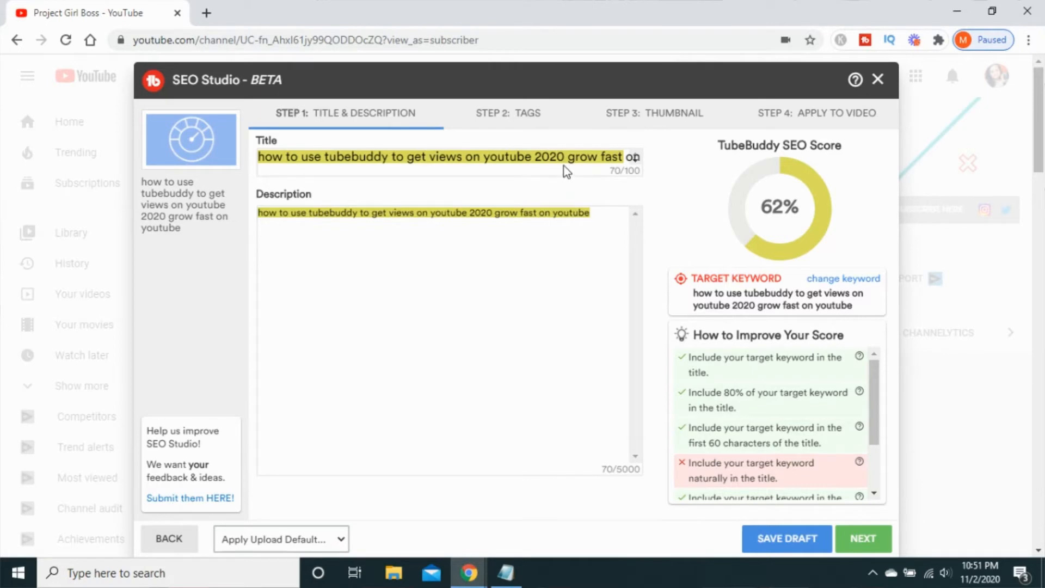
pyautogui.click(842, 280)
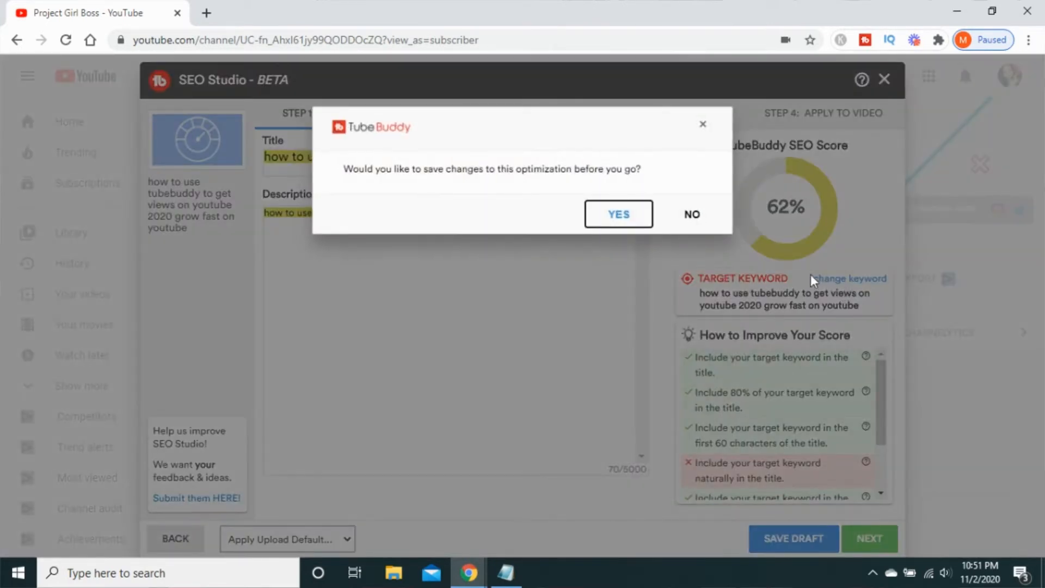
pyautogui.click(702, 215)
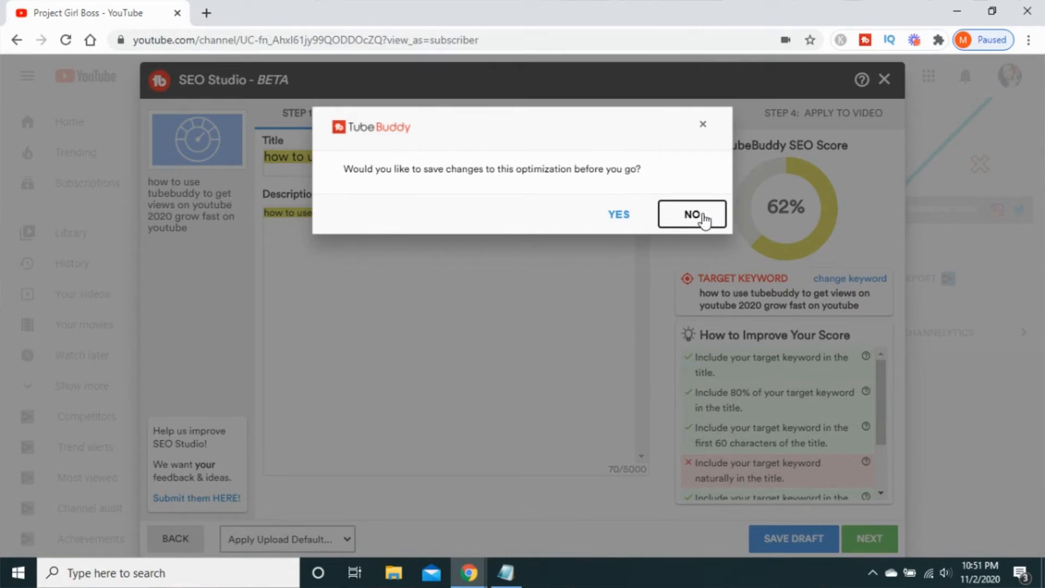
pyautogui.click(701, 215)
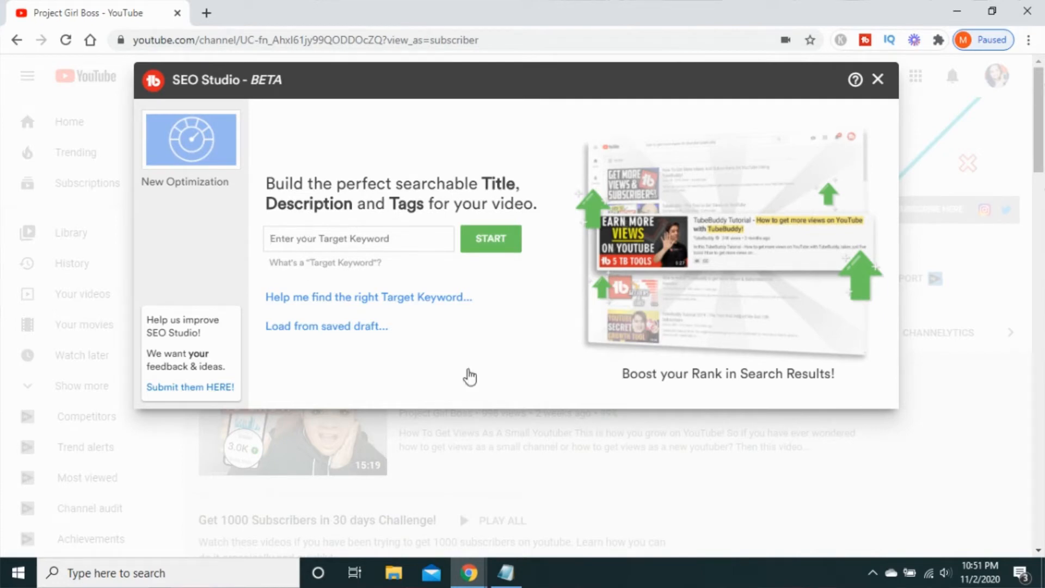
# - Start a new SEO Studio optimization with the first Notepad keyword, "how to use tubebuddy to get views on youtube 2020", as target keyword
pyautogui.click(508, 576)
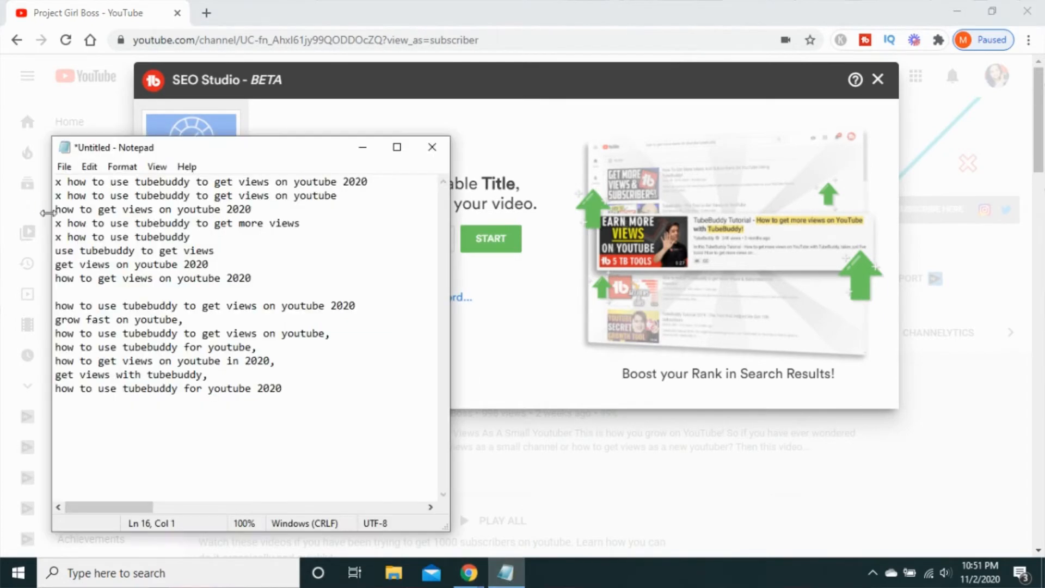
pyautogui.moveTo(69, 185); pyautogui.dragTo(369, 187)
pyautogui.hotkey('ctrl', 'c')
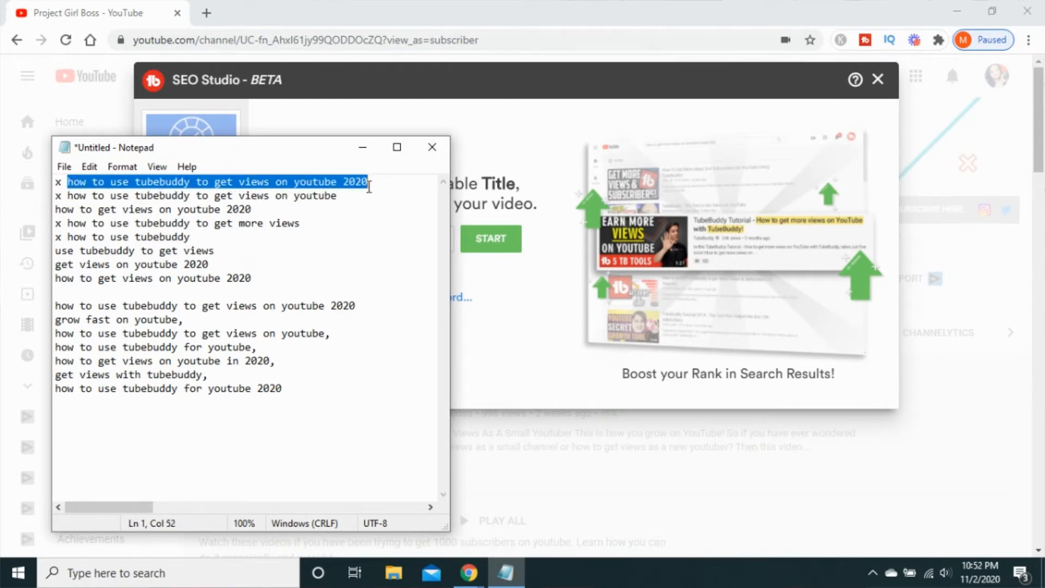
pyautogui.click(519, 283)
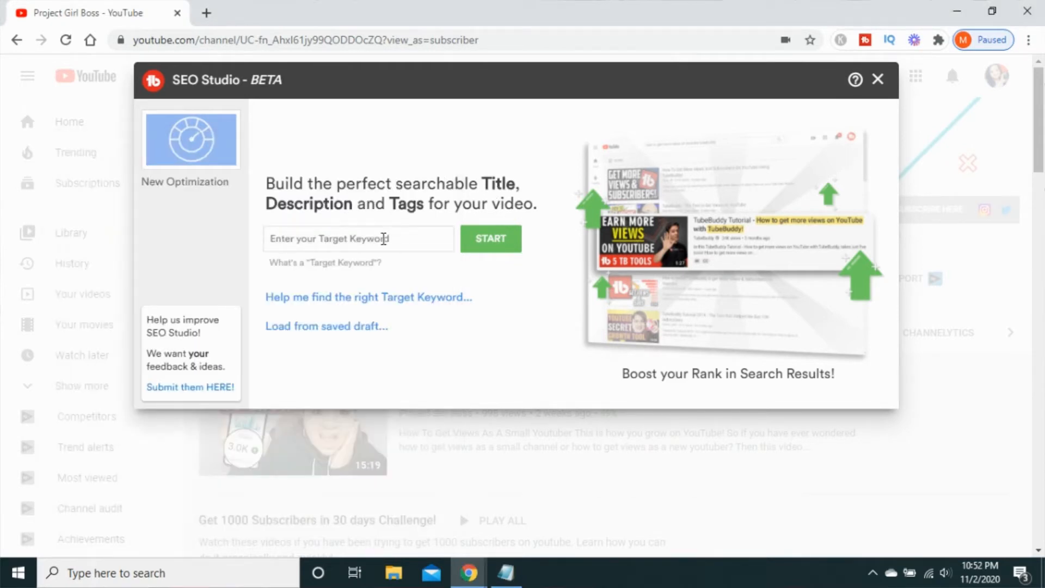
pyautogui.click(384, 239)
pyautogui.hotkey('ctrl', 'v')
pyautogui.click(483, 250)
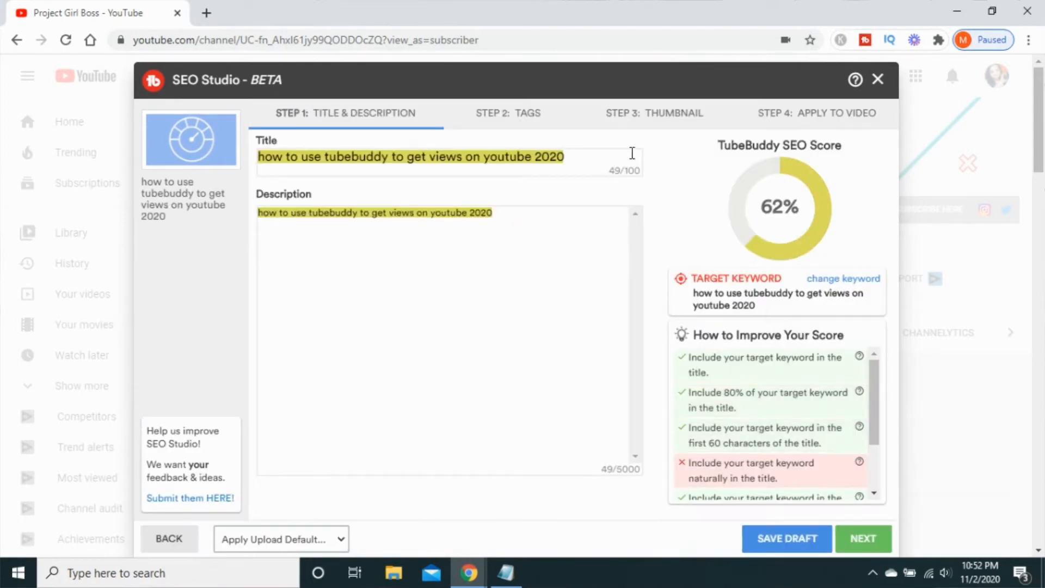
# - Extend the end of the video title with "grow fast on youtube" after checking the Notepad keyword list
pyautogui.click(581, 159)
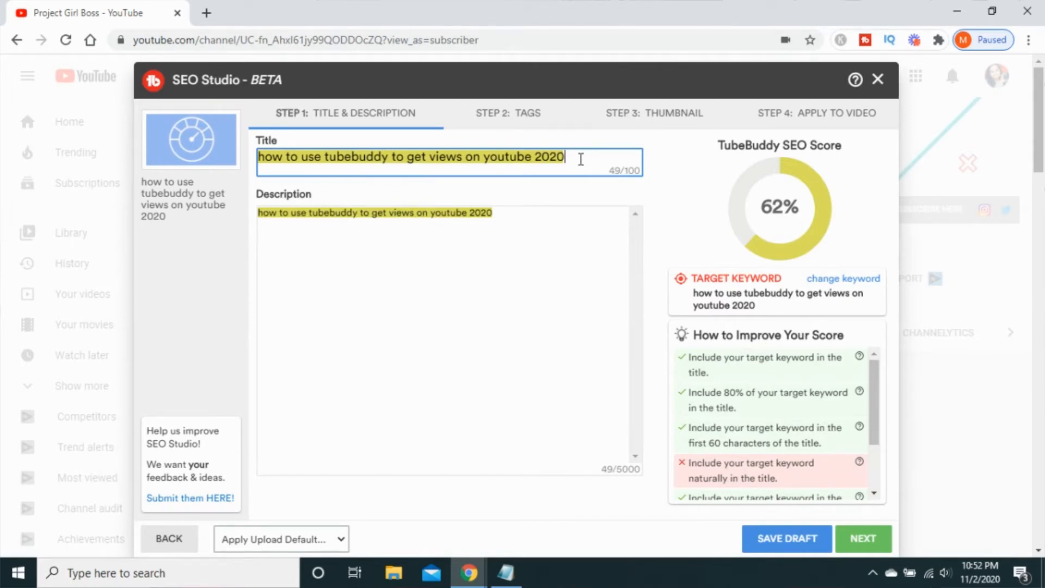
pyautogui.click(506, 576)
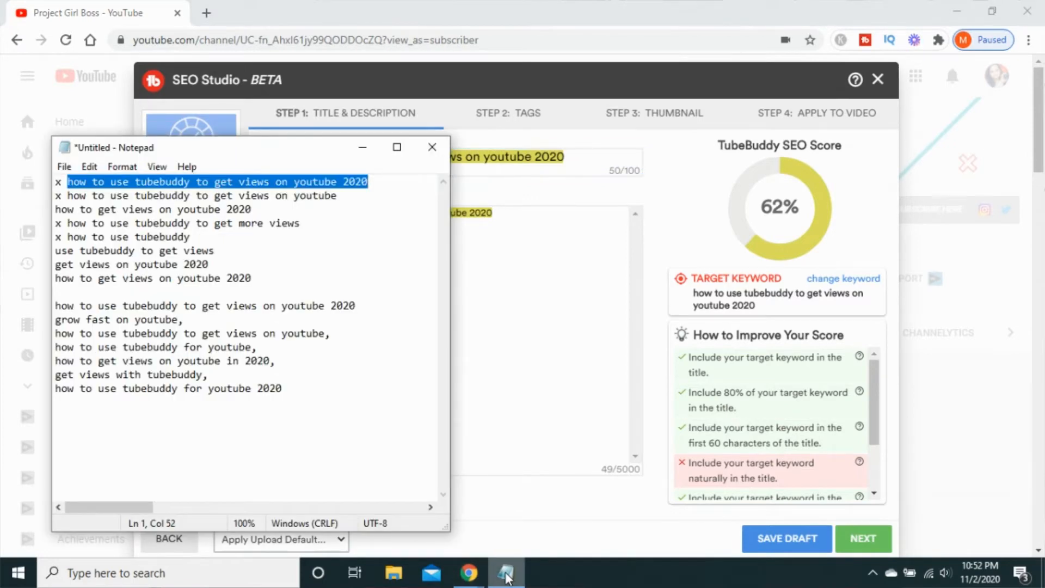
pyautogui.click(507, 576)
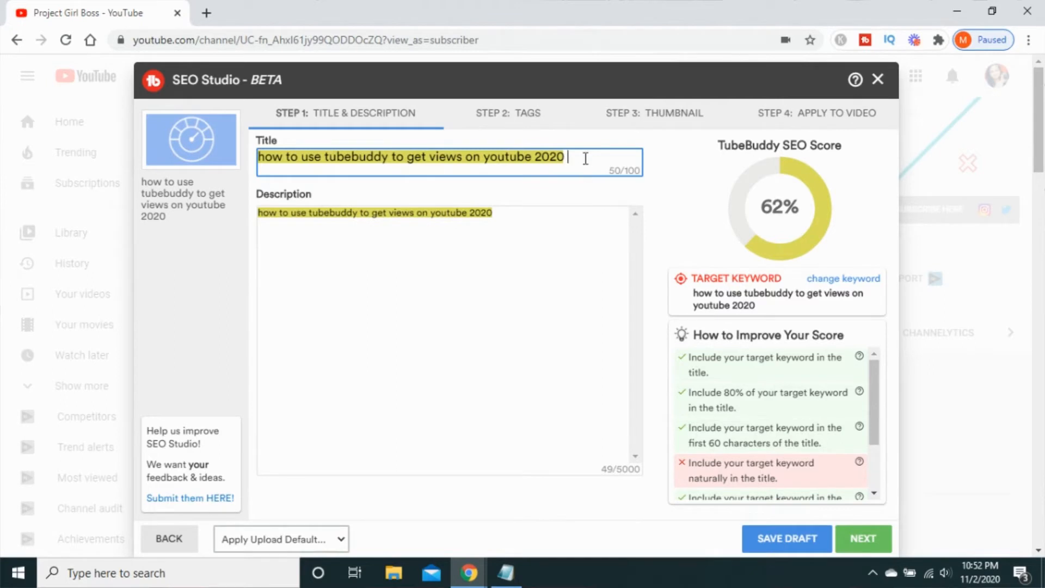
pyautogui.write('grow fast on youtube')
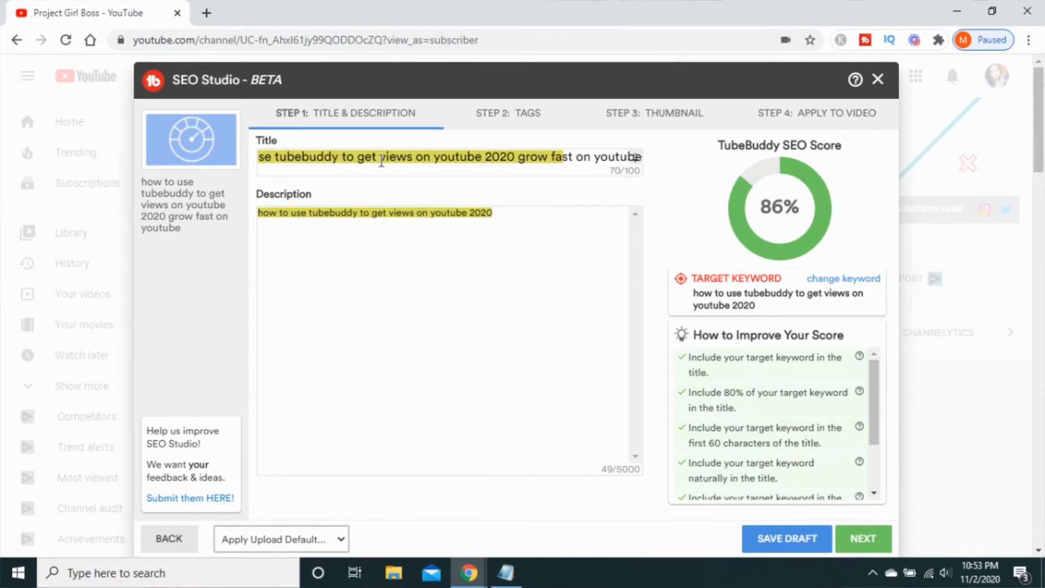
# - Remove "grow fast on youtube" from the end of the title, and undo the removal
pyautogui.click(374, 158)
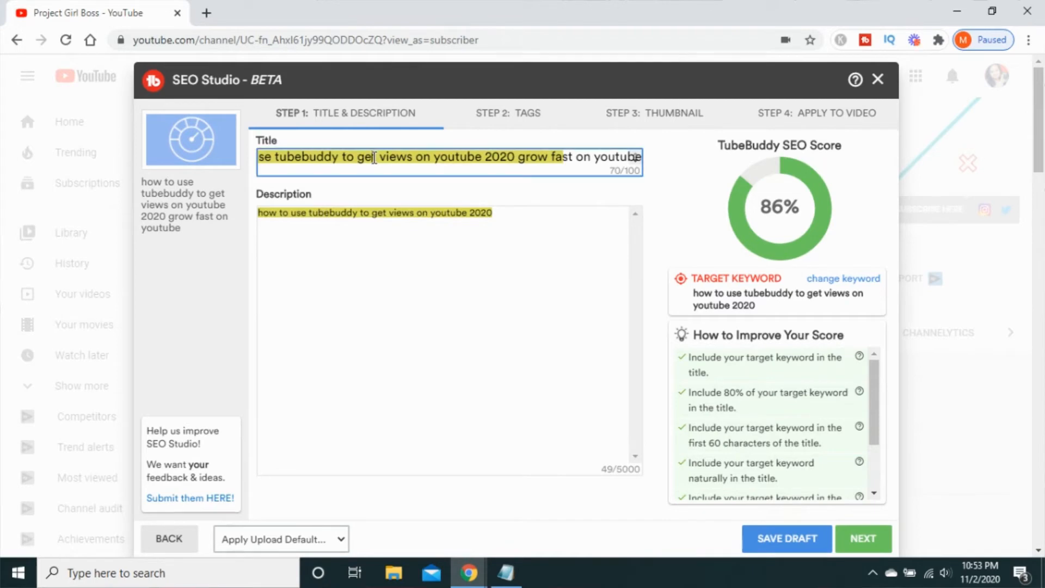
pyautogui.moveTo(515, 158); pyautogui.dragTo(258, 157)
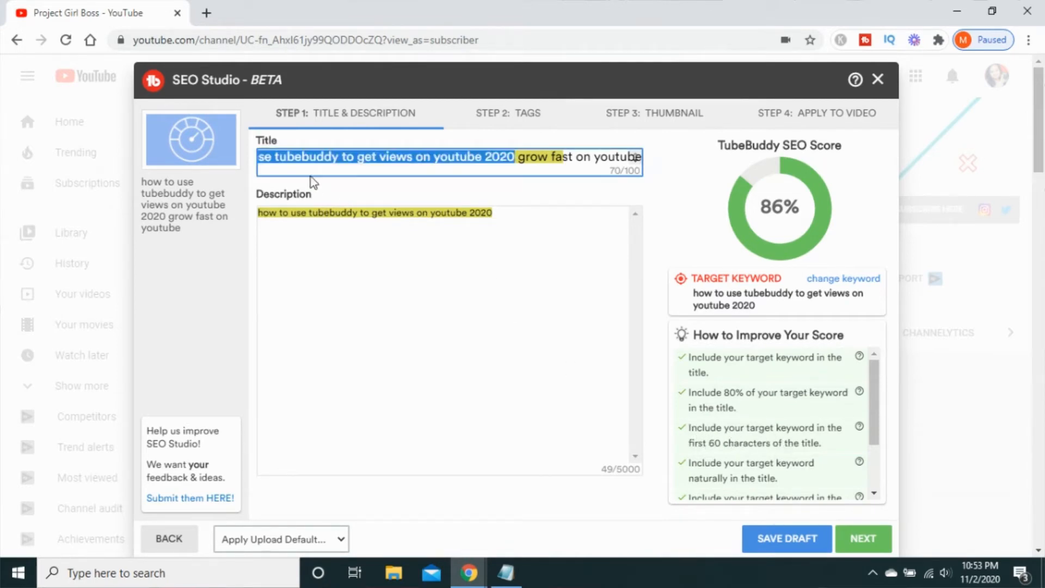
pyautogui.click(326, 173)
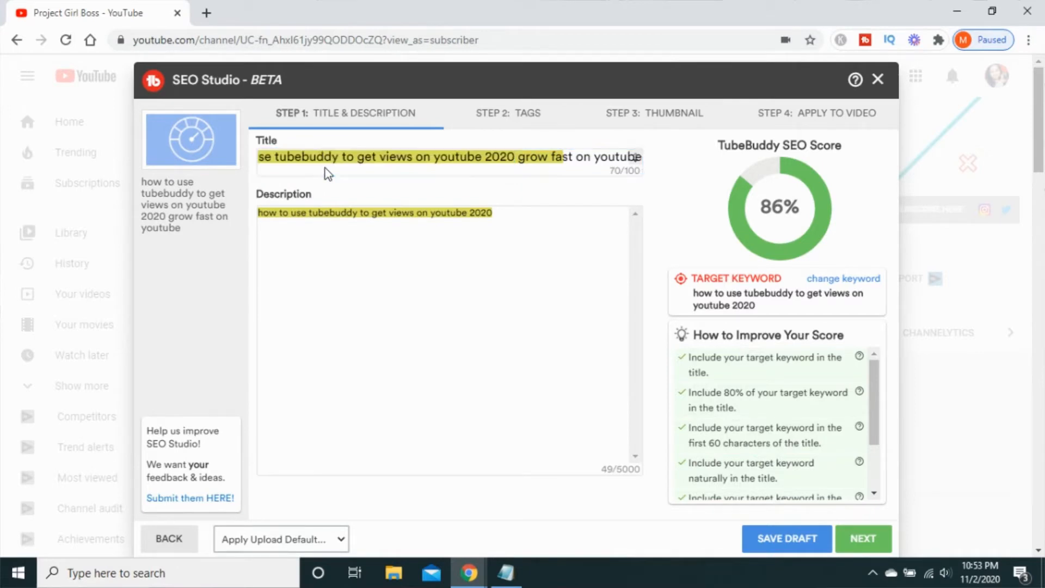
pyautogui.moveTo(519, 158); pyautogui.dragTo(646, 165)
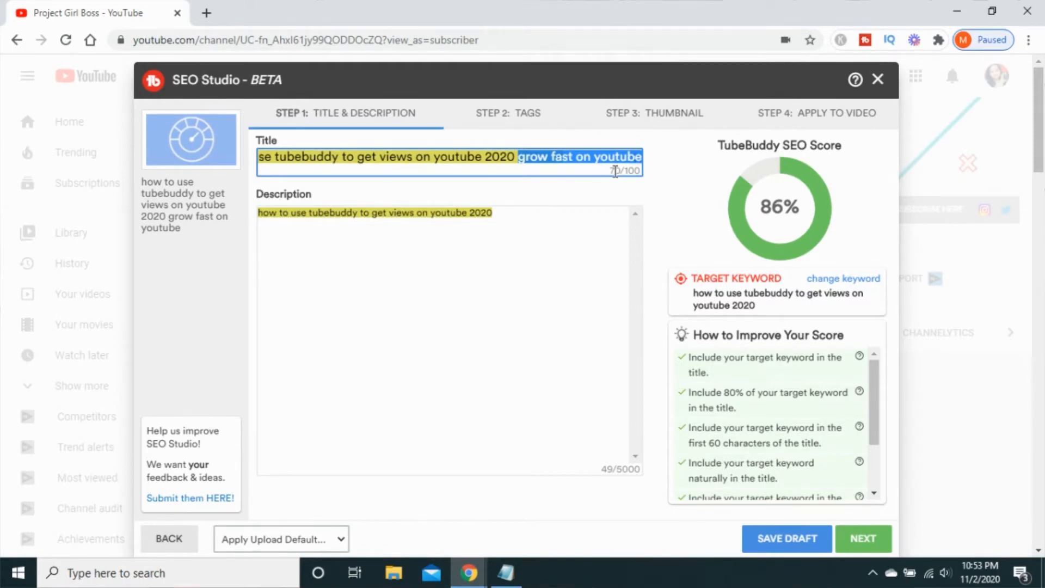
pyautogui.press('BackSpace')
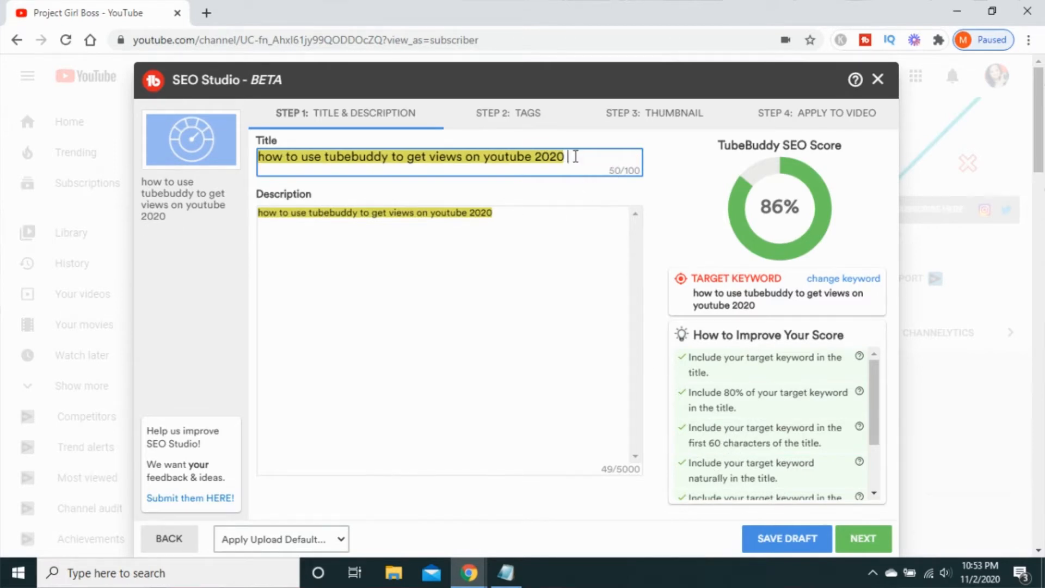
pyautogui.hotkey('ctrl', 'z')
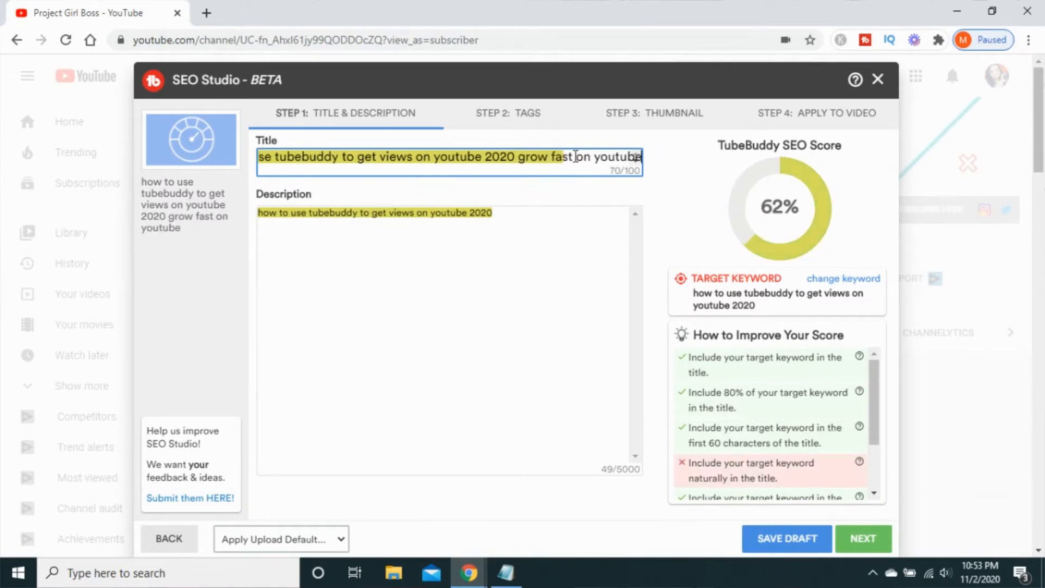
# - Continue the description's opening keyword phrase with "so that you can grow fast."
pyautogui.click(879, 473)
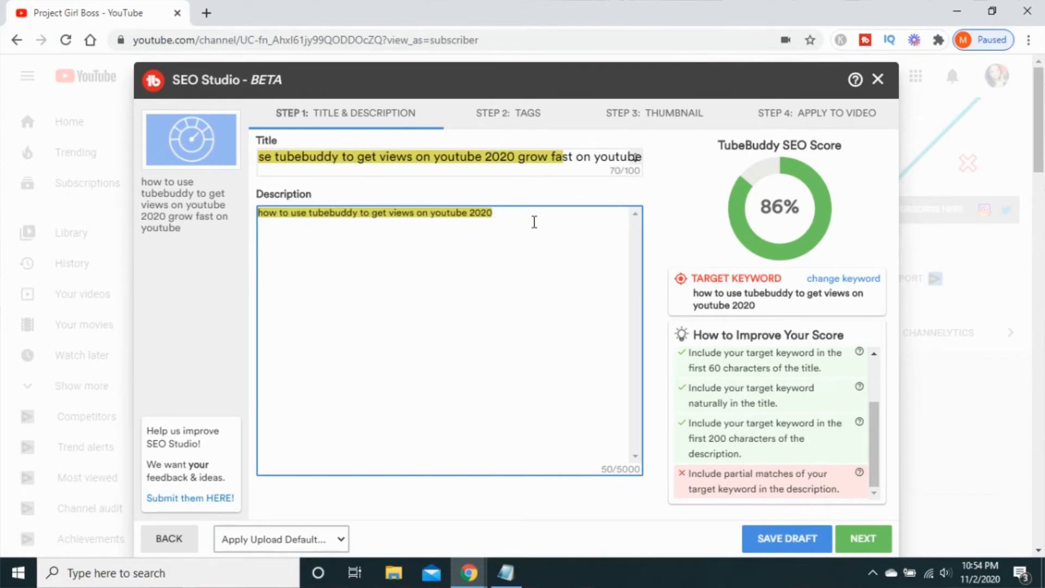
pyautogui.write('so that you can grow fast')
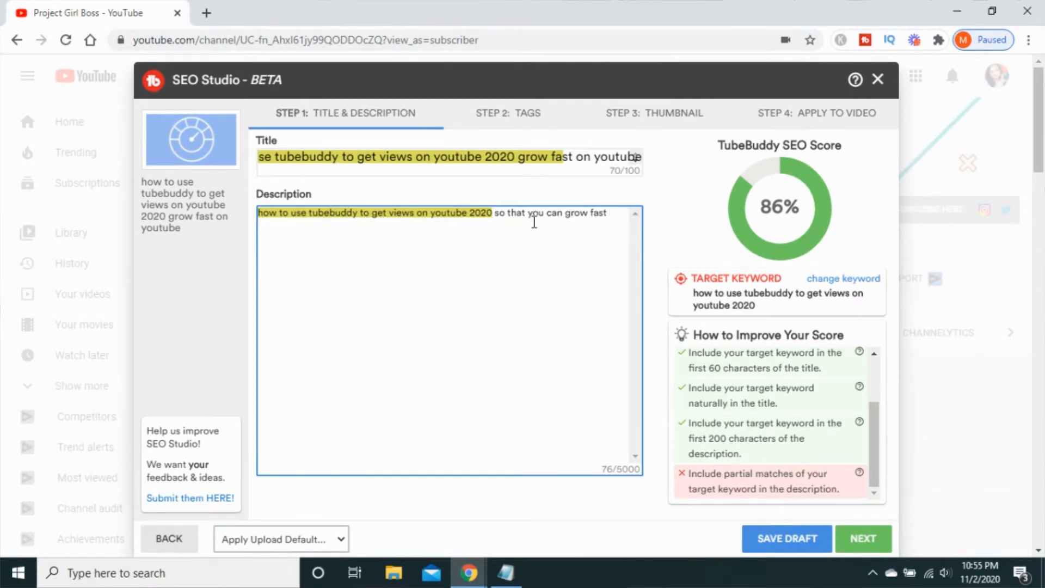
pyautogui.write('.')
# - Add a new description line: "In this video I am going to show you how to use tubebuddy to get views and rank your videos higher in search."
pyautogui.press('Return')
pyautogui.write('In this video I am going to show')
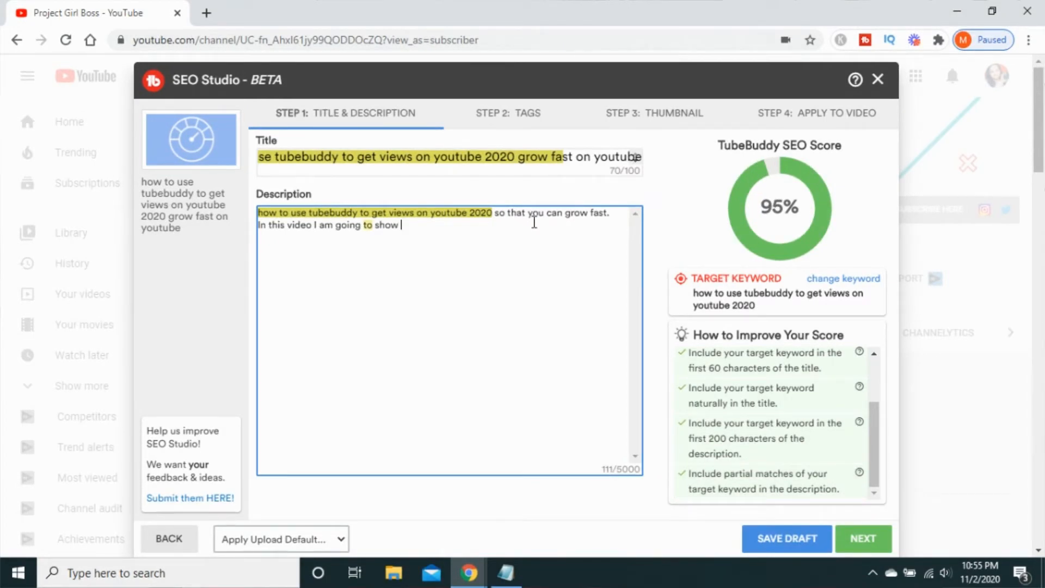
pyautogui.write('you how to use tubebuddy to get views and rank your videos higher in search.')
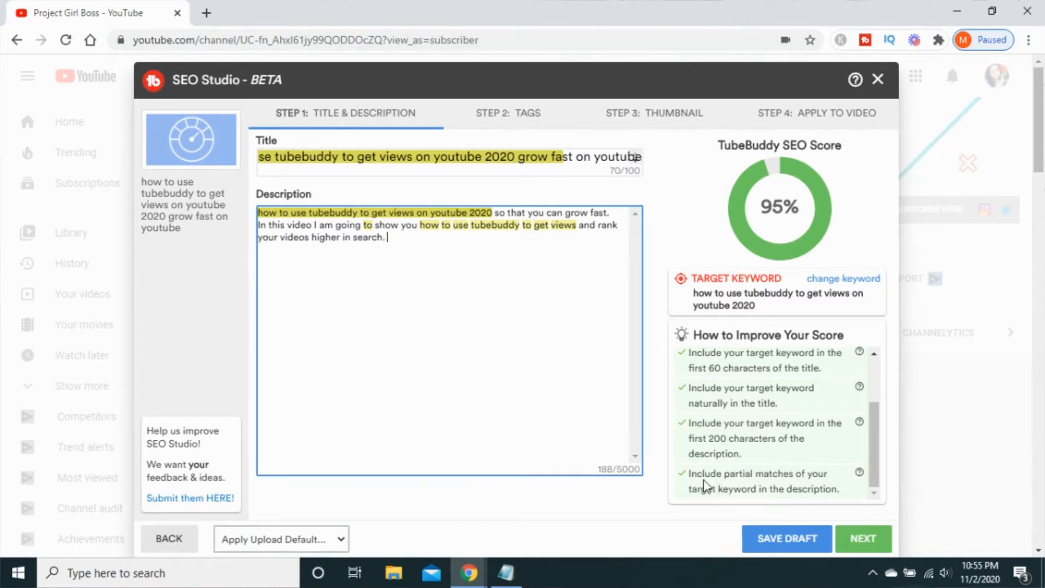
# - Apply the "Standard Description" upload default to the description and continue to the Tags step
pyautogui.click(341, 542)
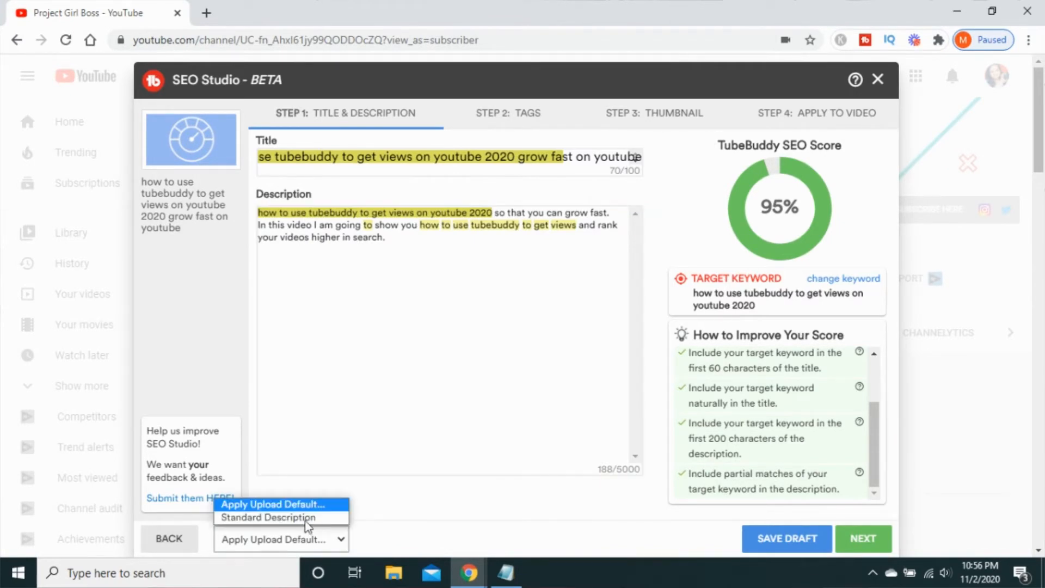
pyautogui.click(305, 520)
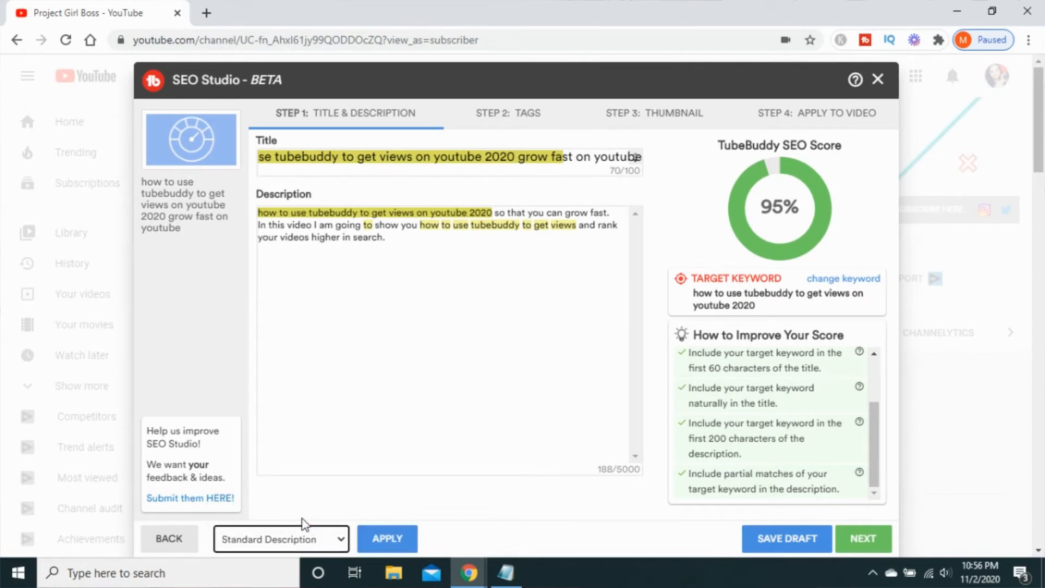
pyautogui.click(380, 548)
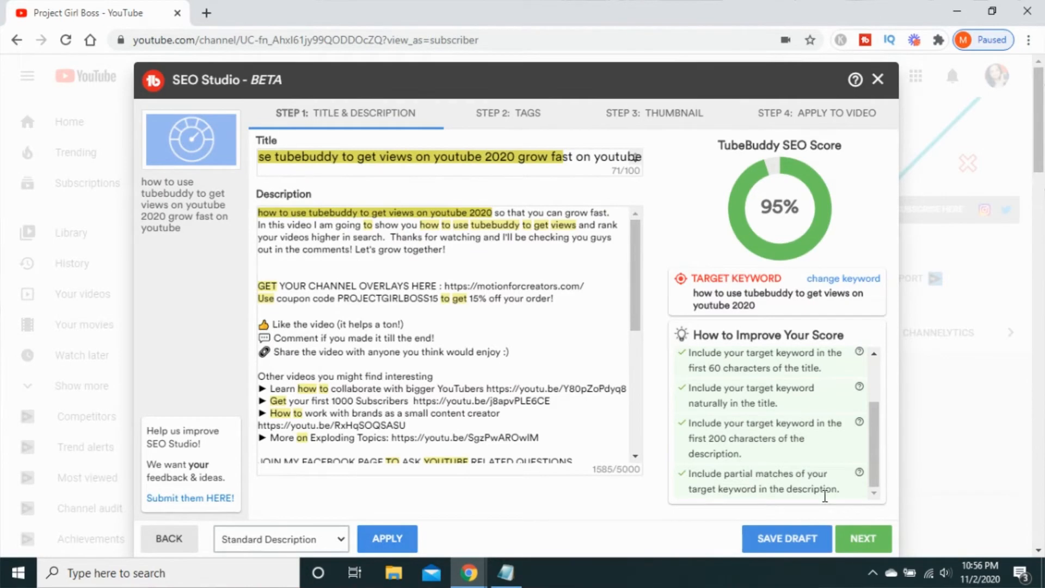
pyautogui.click(863, 540)
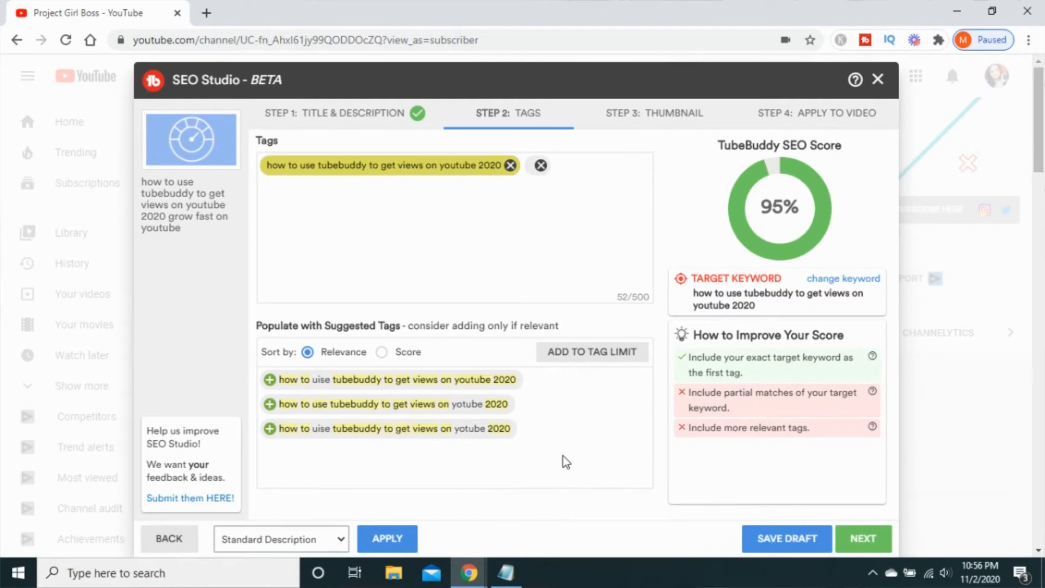
# - Copy the second Notepad keyword, "how to use tubebuddy to get views on youtube", and add it as a tag
pyautogui.click(506, 573)
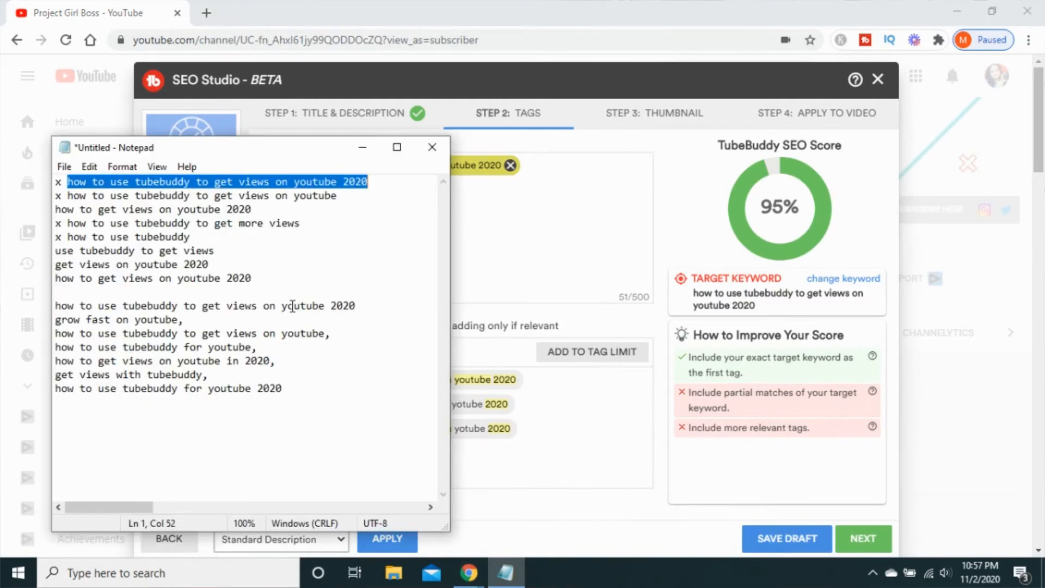
pyautogui.click(69, 195)
pyautogui.moveTo(69, 195); pyautogui.dragTo(360, 200)
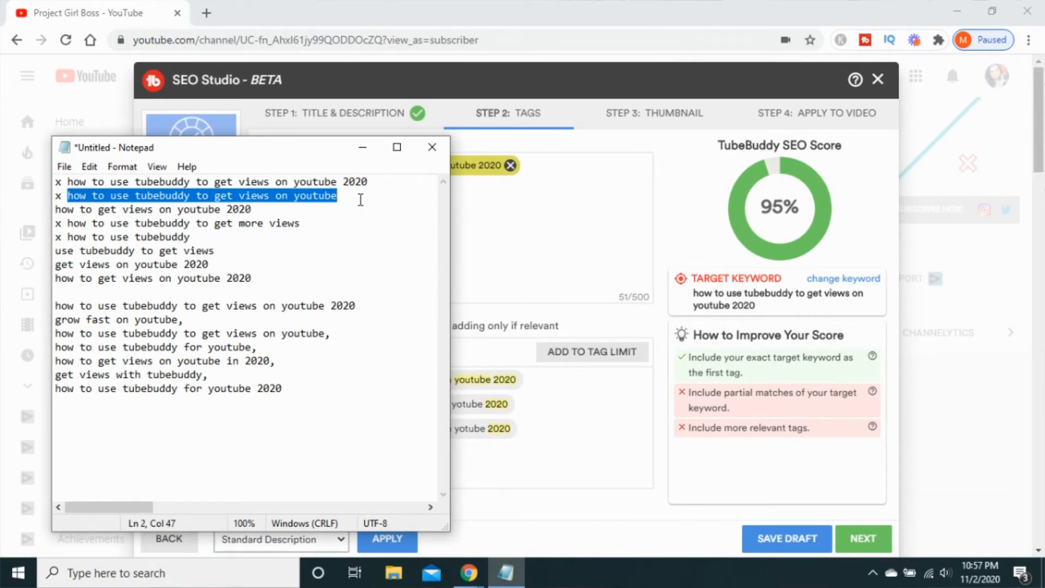
pyautogui.click(554, 177)
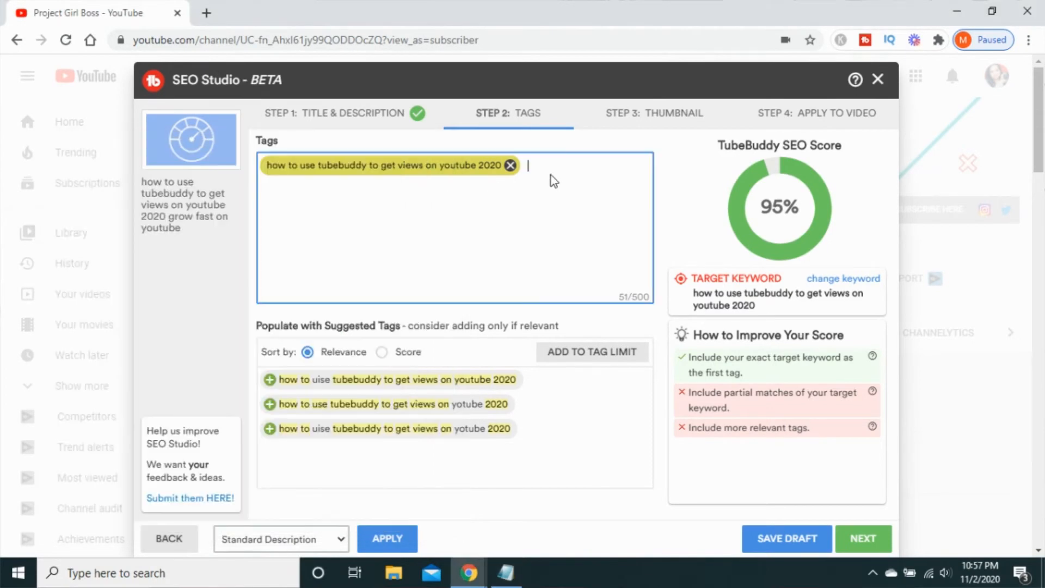
pyautogui.click(551, 175)
pyautogui.hotkey('ctrl', 'v')
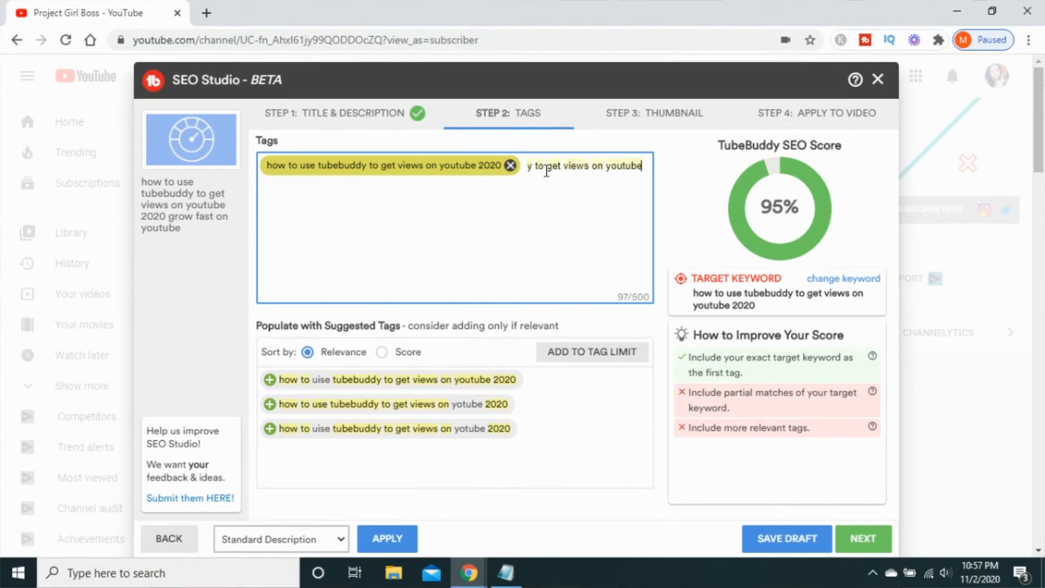
pyautogui.press('Return')
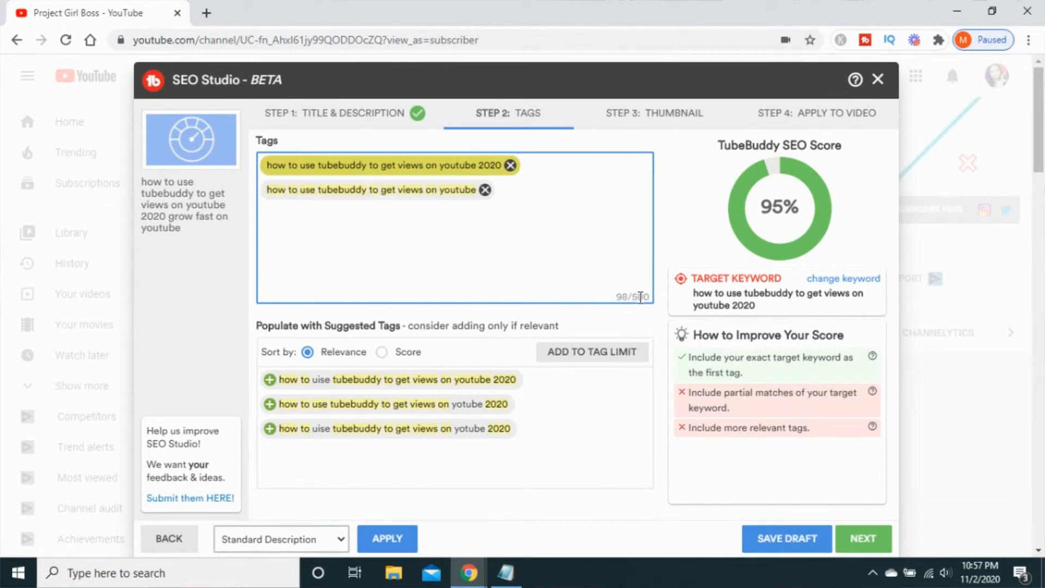
# - Copy the Notepad keyword "how to use tubebuddy to get more views" and add it as another tag
pyautogui.click(500, 575)
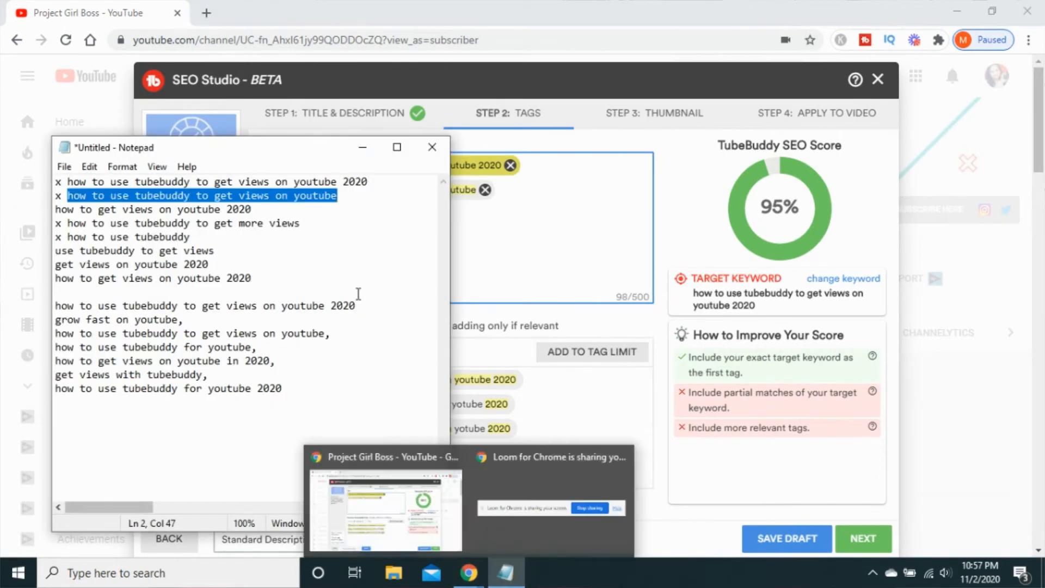
pyautogui.moveTo(68, 223); pyautogui.dragTo(312, 228)
pyautogui.hotkey('ctrl', 'c')
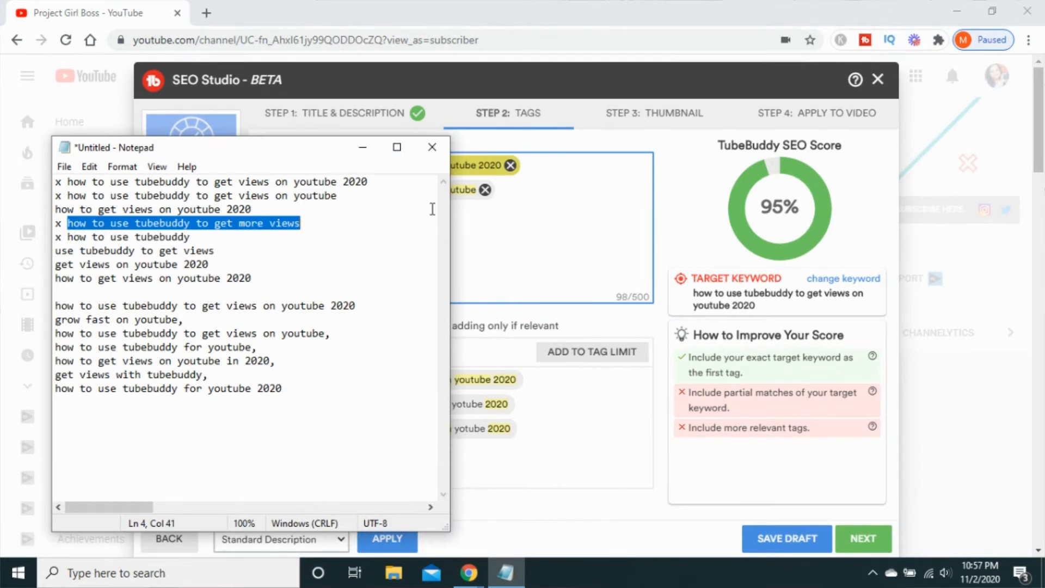
pyautogui.click(499, 229)
pyautogui.hotkey('ctrl', 'v')
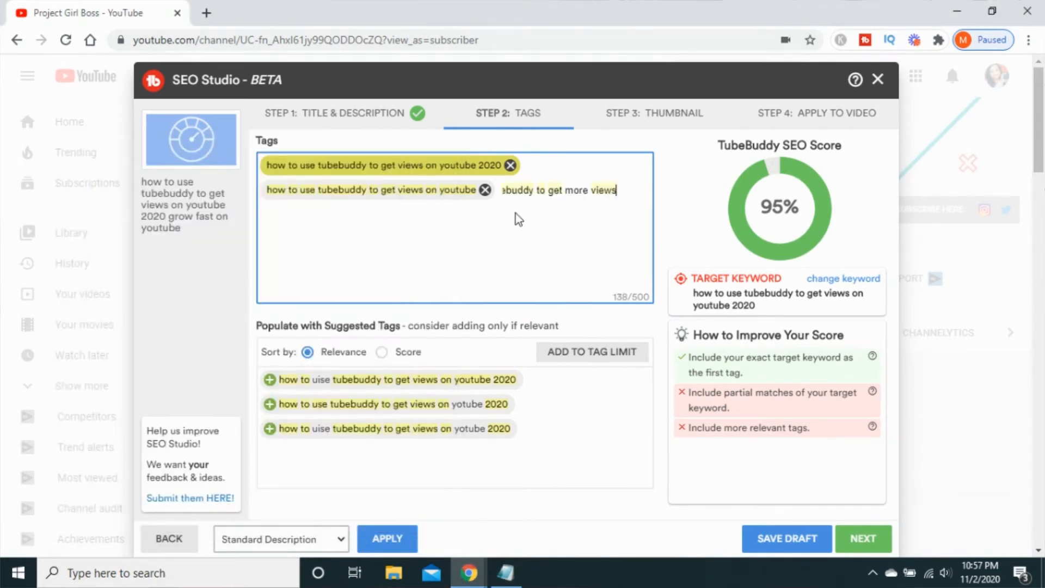
pyautogui.press('Return')
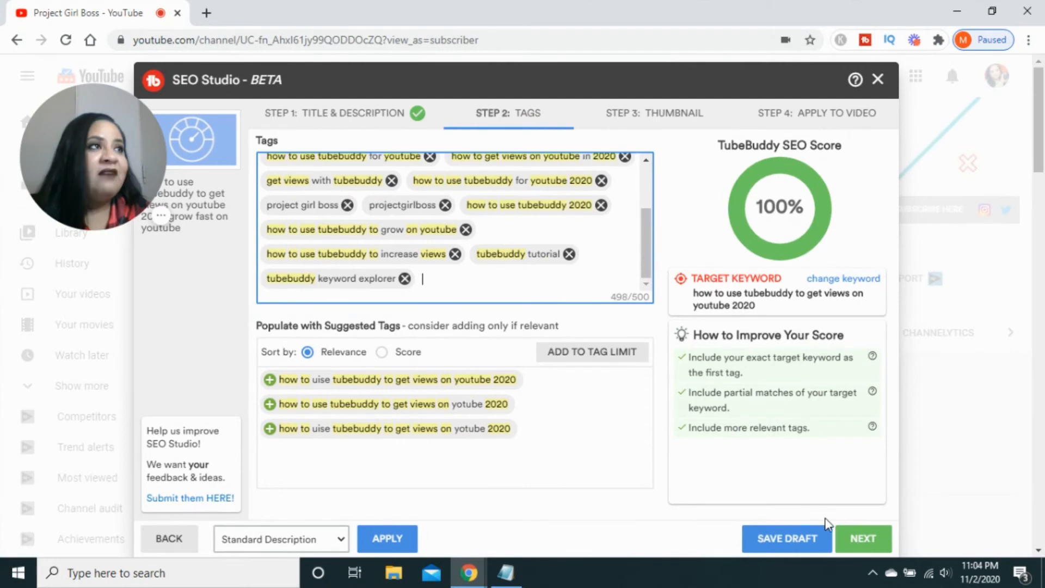
# - Continue to the Thumbnail step and examine the thumbnails and titles of competing videos for the target keyword
pyautogui.click(852, 543)
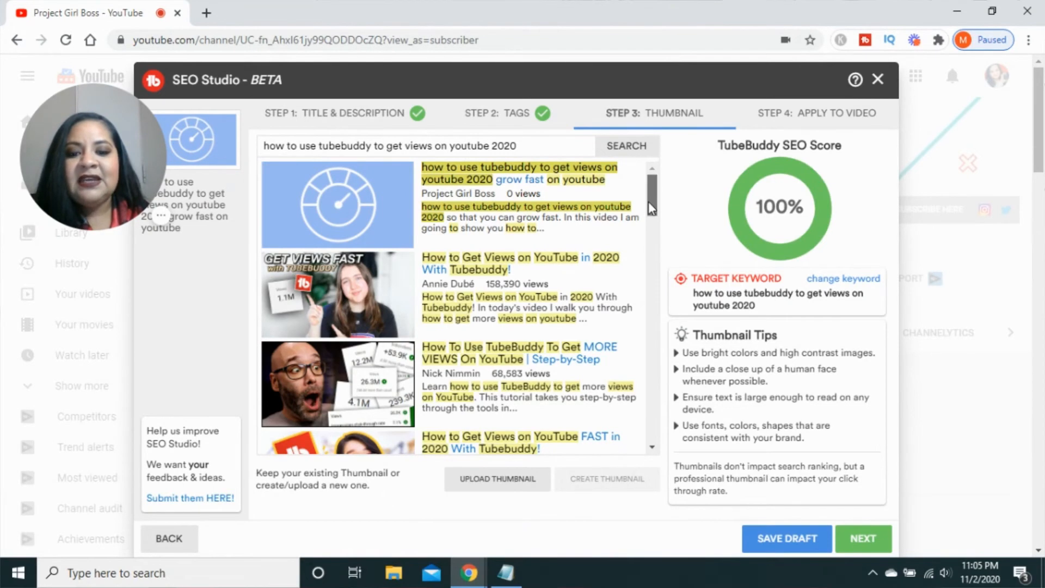
pyautogui.moveTo(652, 208); pyautogui.dragTo(654, 228)
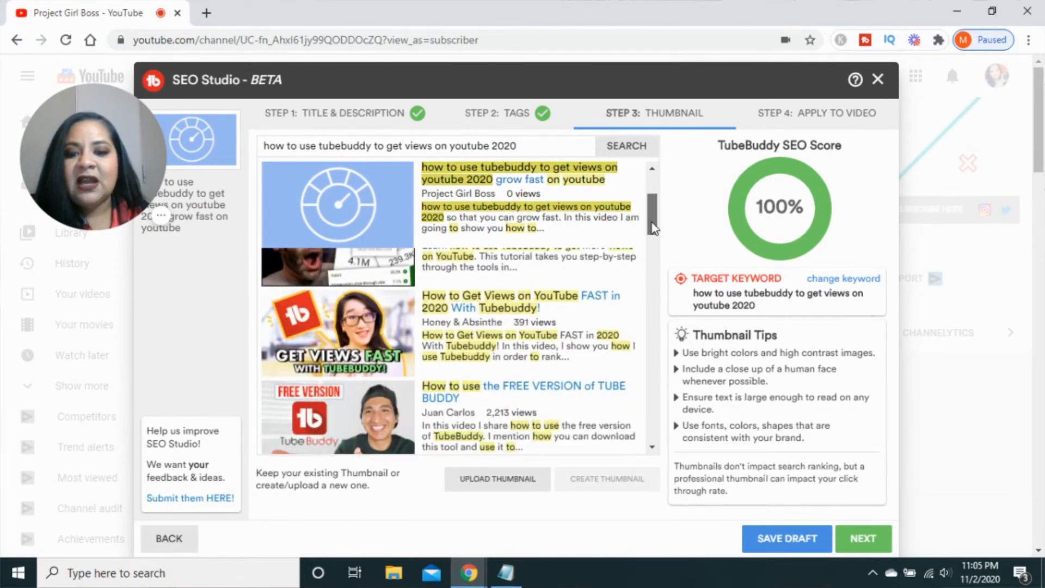
pyautogui.moveTo(652, 227); pyautogui.dragTo(655, 241)
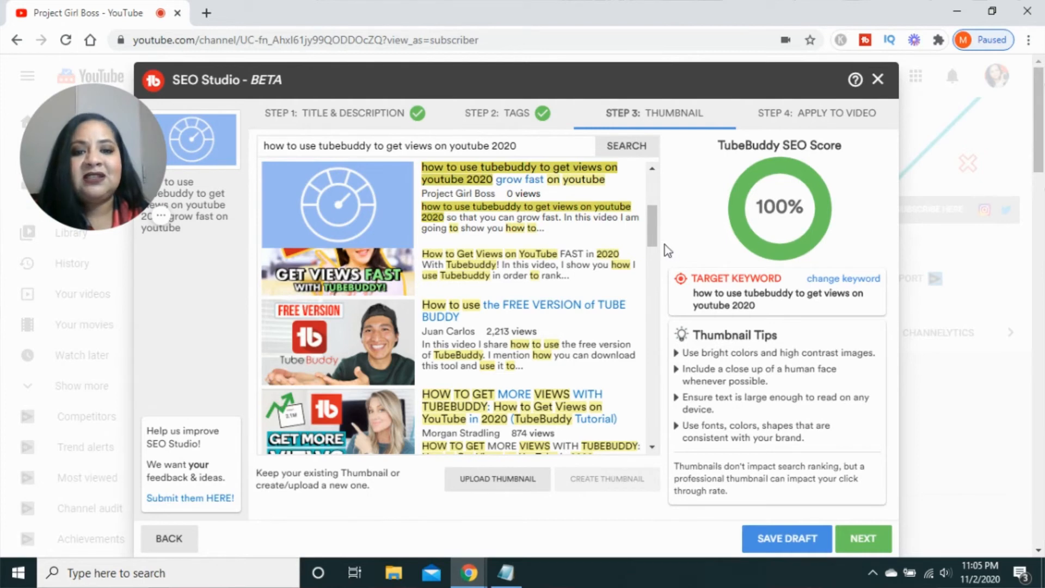
pyautogui.scroll(-1, 653, 247)
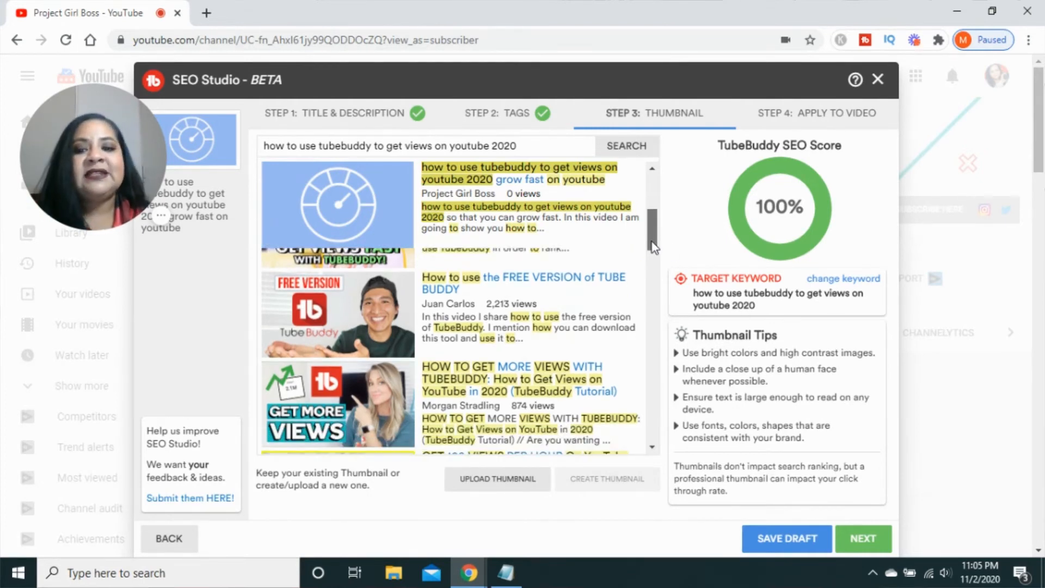
pyautogui.moveTo(653, 246); pyautogui.dragTo(660, 206)
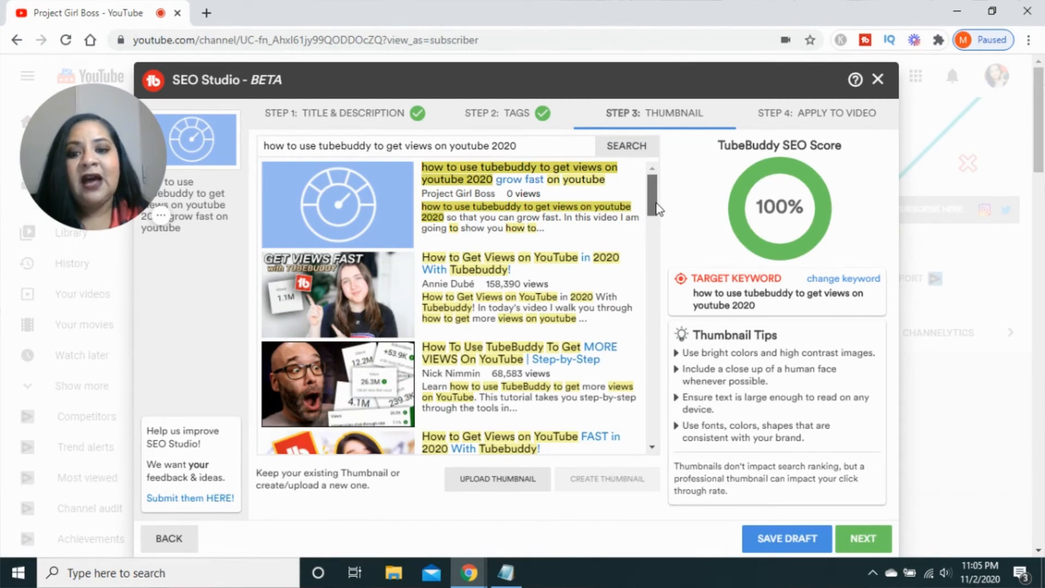
pyautogui.moveTo(659, 209); pyautogui.dragTo(660, 212)
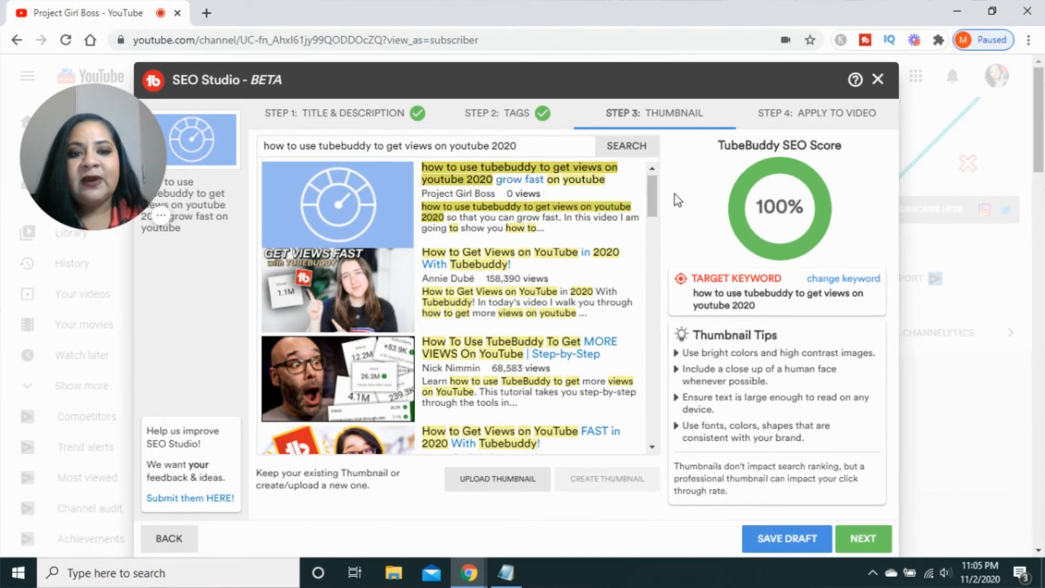
pyautogui.moveTo(653, 204); pyautogui.dragTo(653, 214)
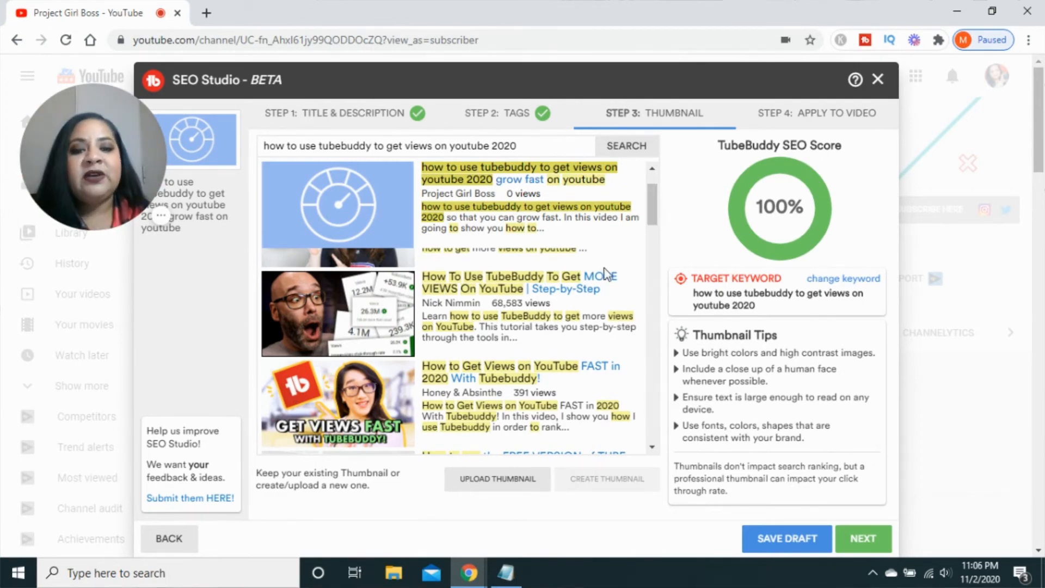
pyautogui.scroll(-3, 659, 215)
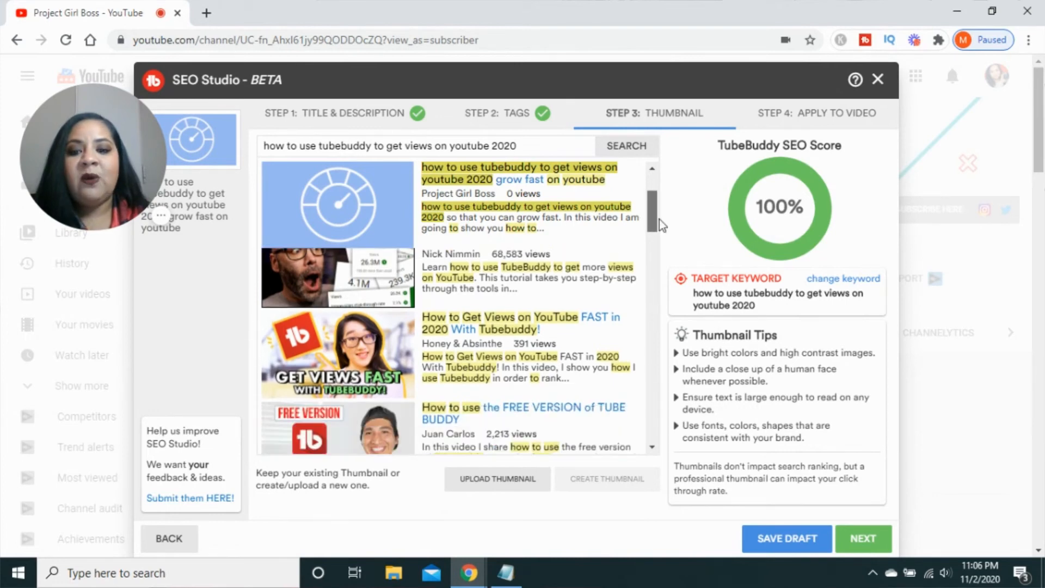
pyautogui.scroll(-1, 661, 234)
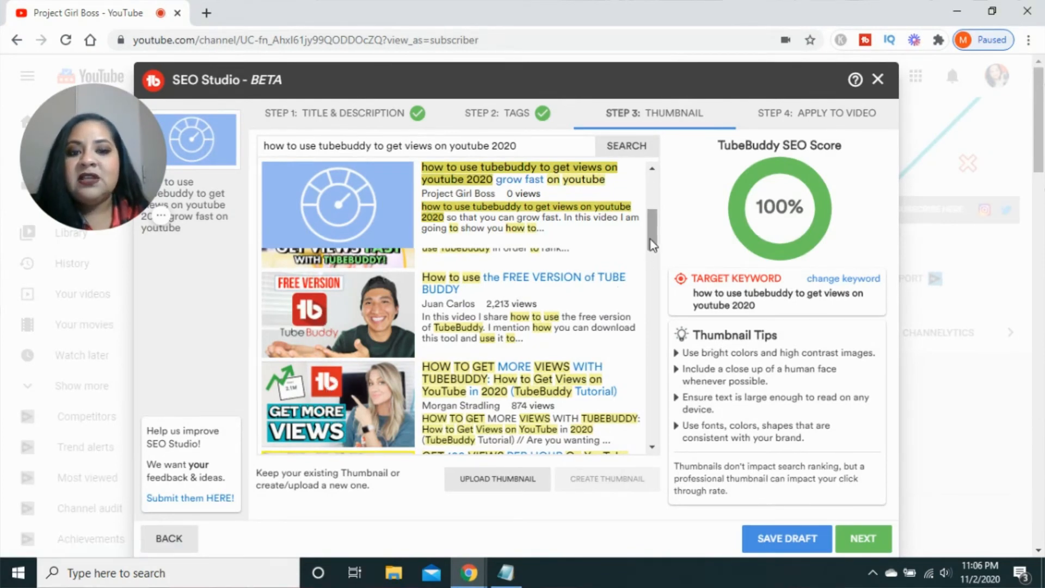
pyautogui.scroll(-2, 653, 244)
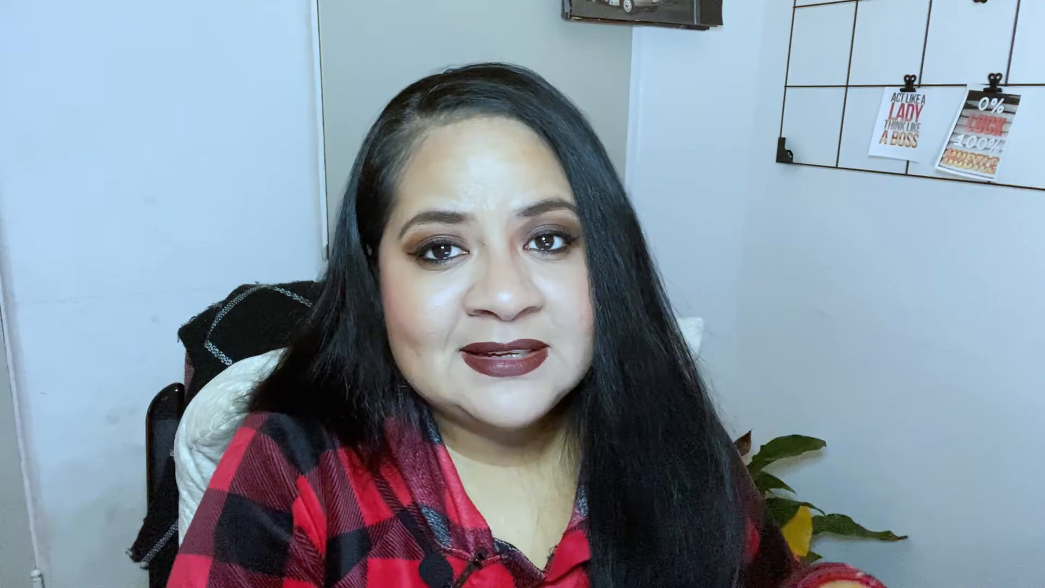